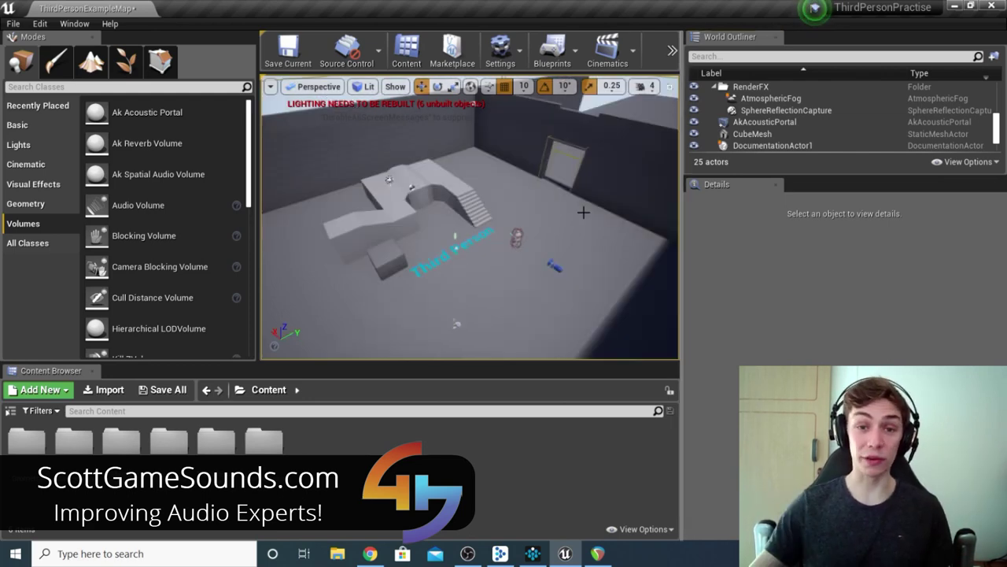
- Switch to Chrome and look through the Wwise & Unreal page's lessons and downloadable .uasset files
left_click(382, 555)
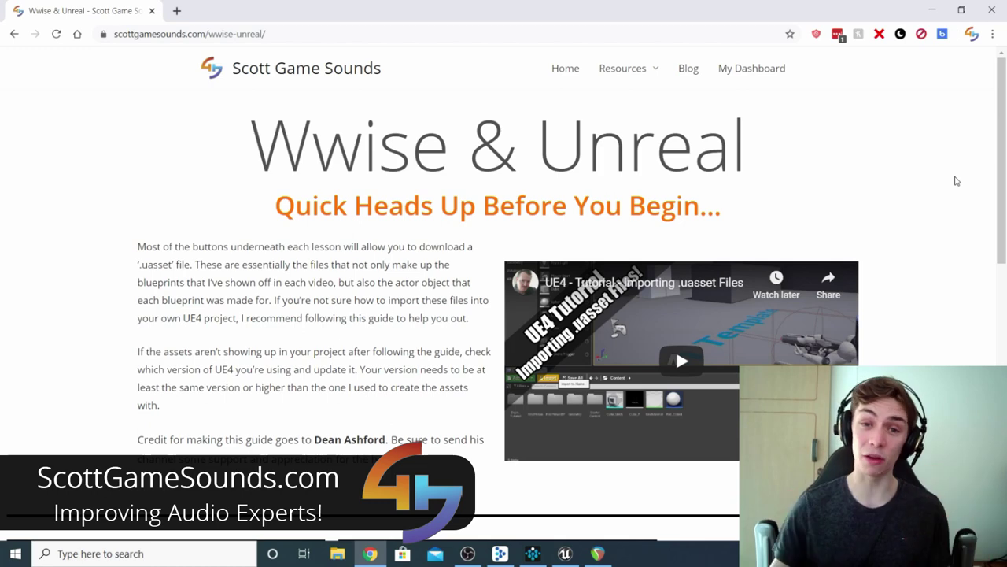
scroll(999, 135, "down", 1)
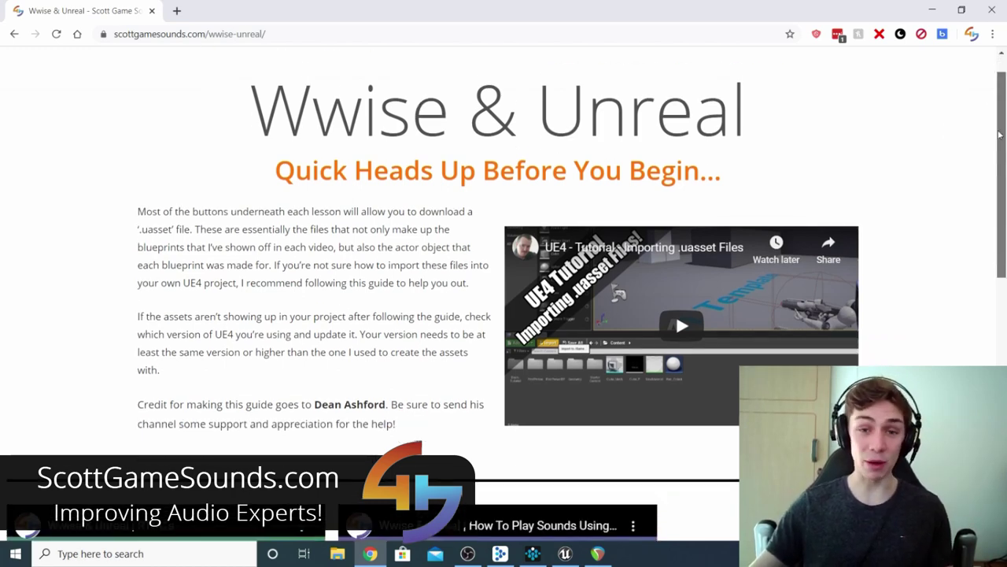
left_click_drag(999, 135, 1005, 318)
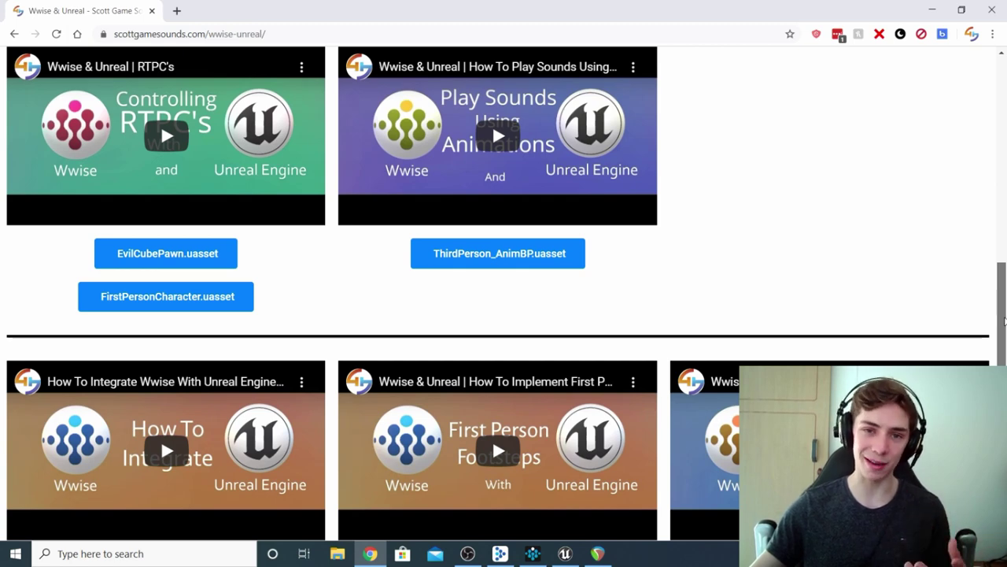
left_click_drag(1005, 320, 1003, 338)
left_click(193, 225)
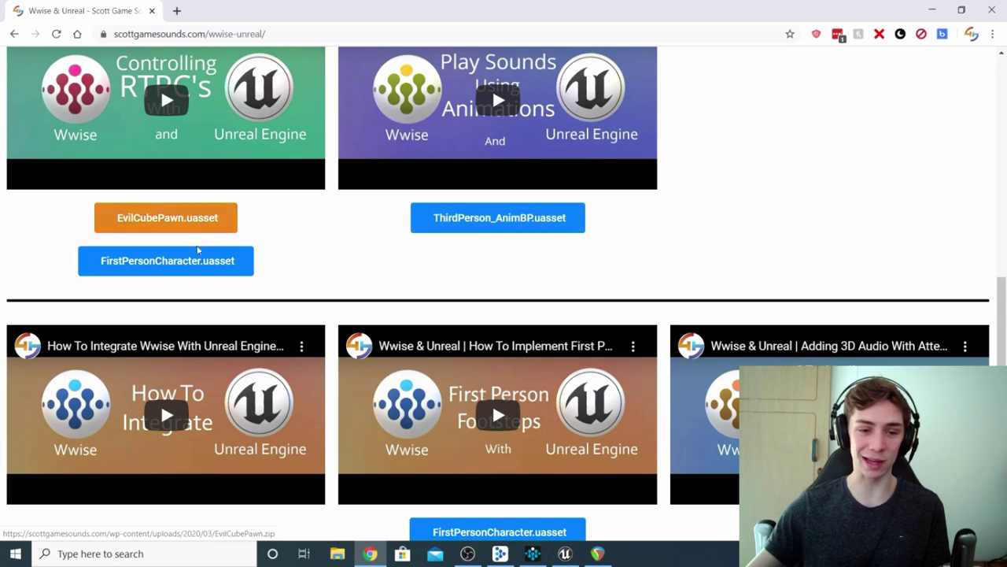
scroll(787, 223, "down", 3)
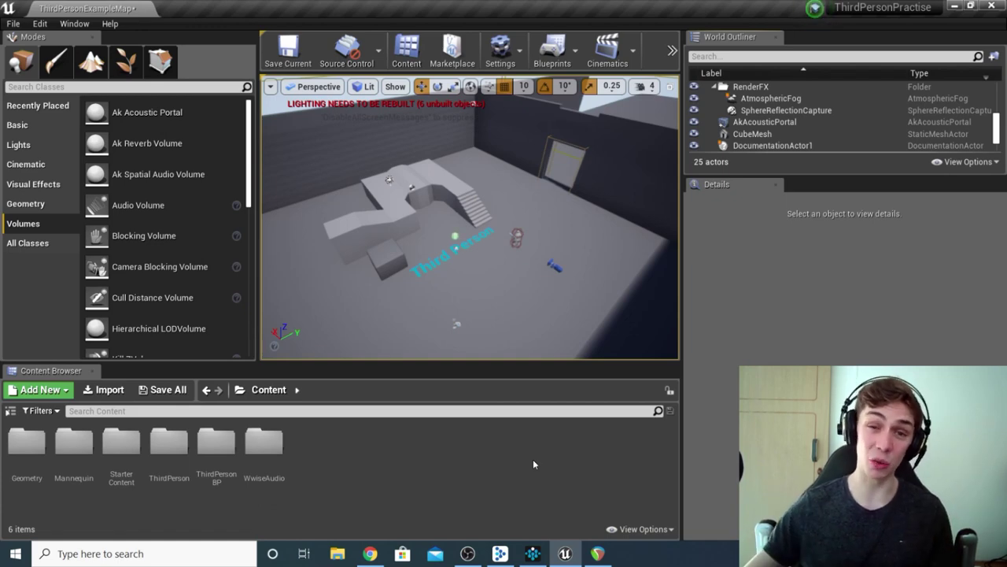
- Switch to the Wwise project and apply the Designer layout
left_click(532, 553)
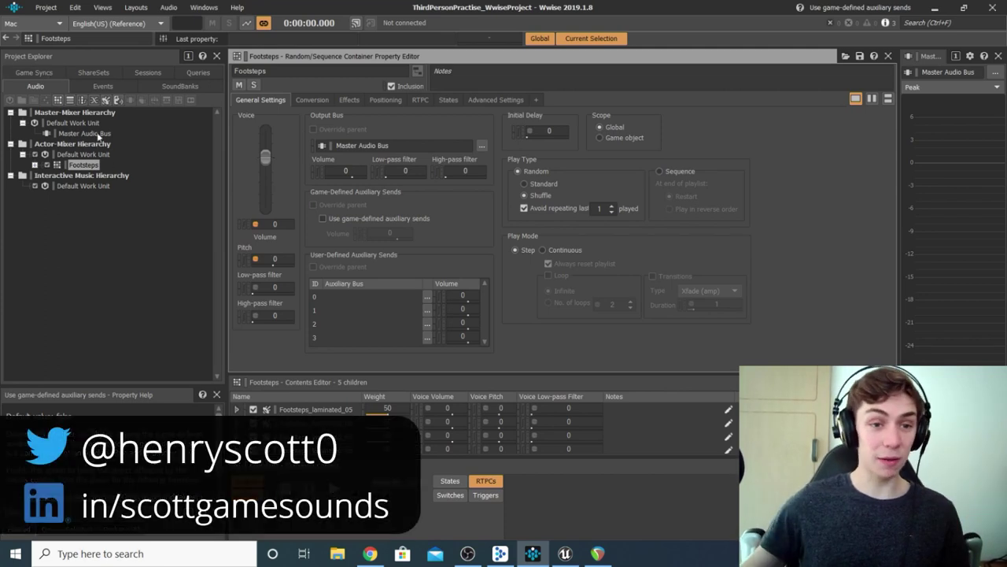
left_click(135, 7)
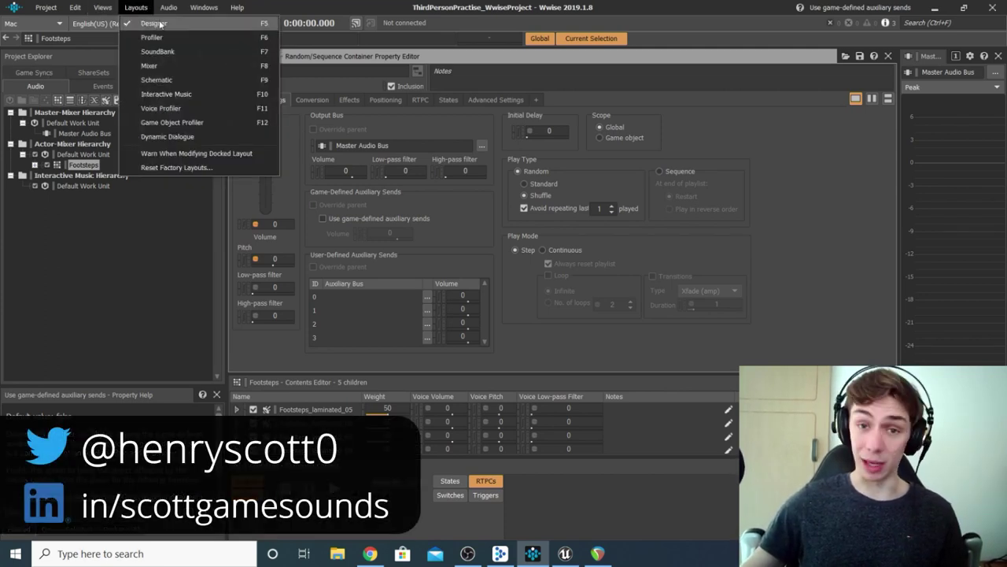
left_click(156, 23)
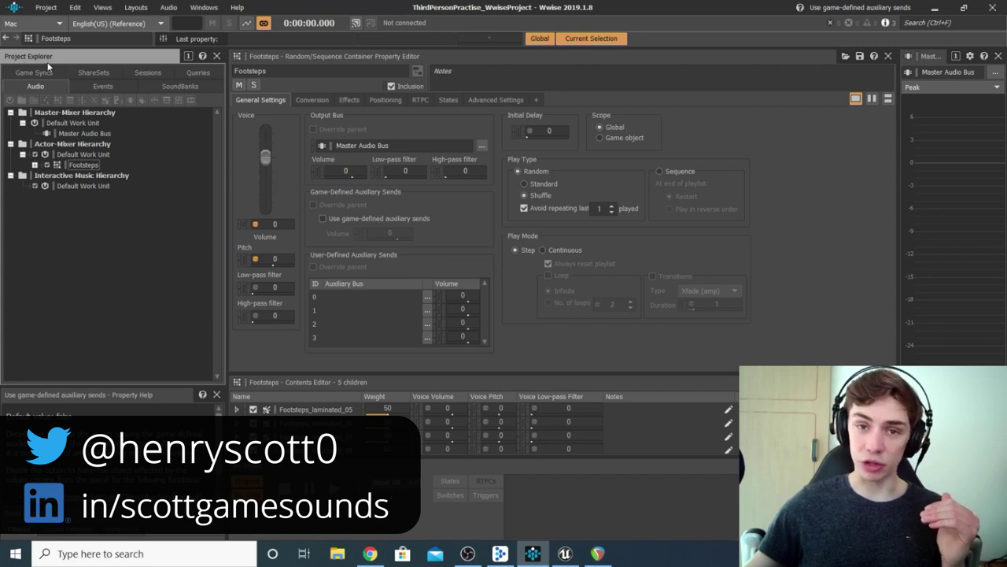
- Create a child auxiliary bus named MediumRoomVerb under the Master Audio Bus
left_click(74, 135)
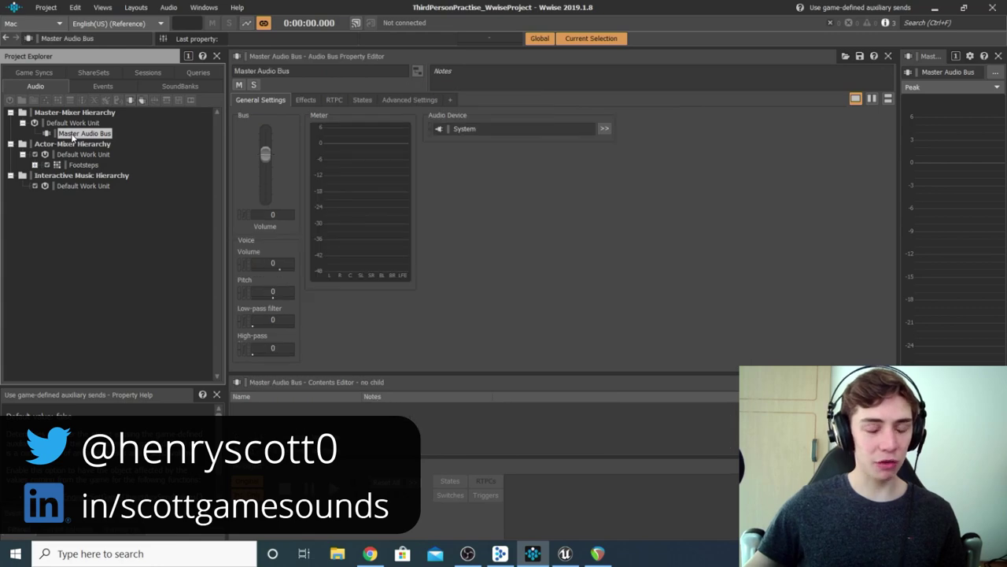
right_click(72, 135)
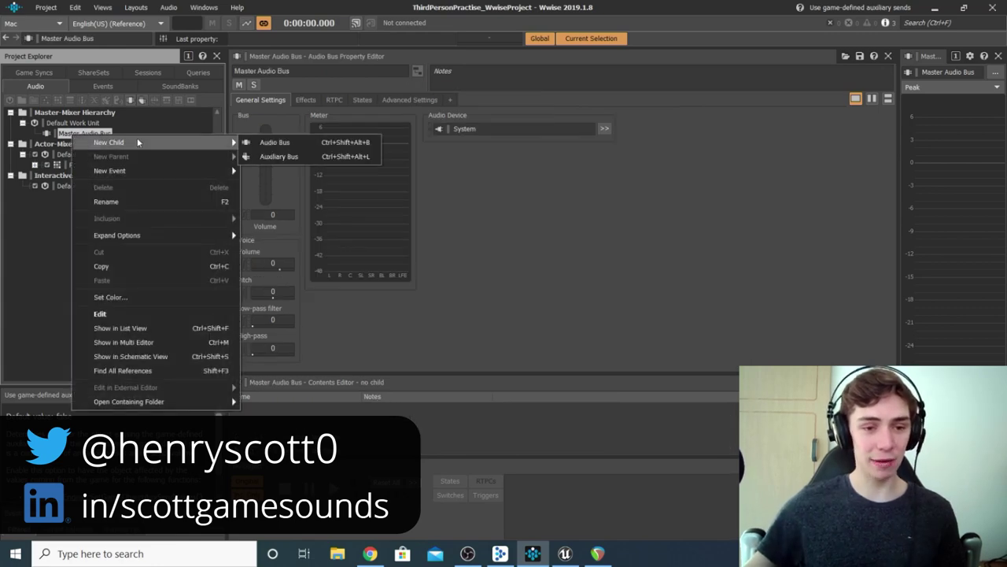
mouse_move(228, 143)
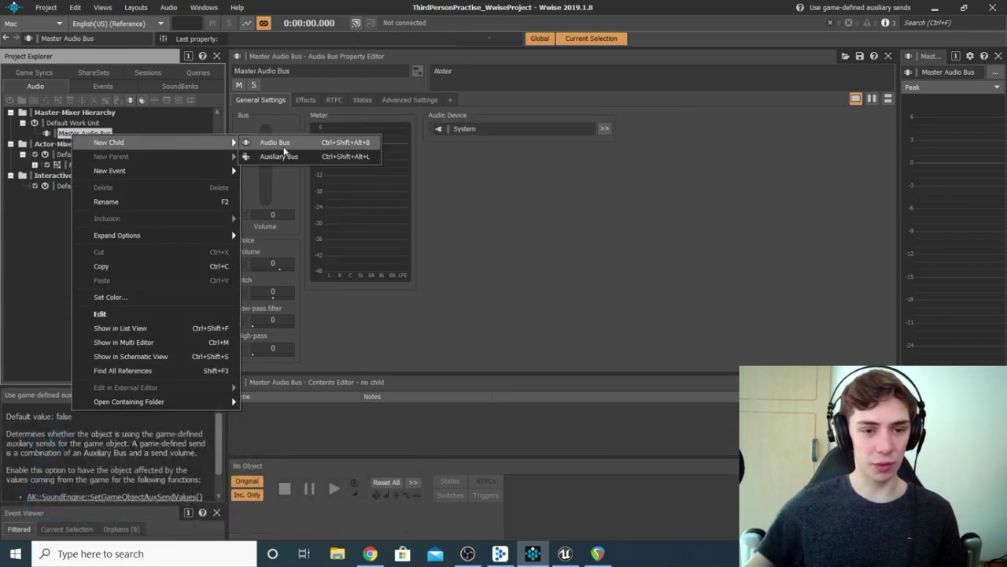
left_click(305, 160)
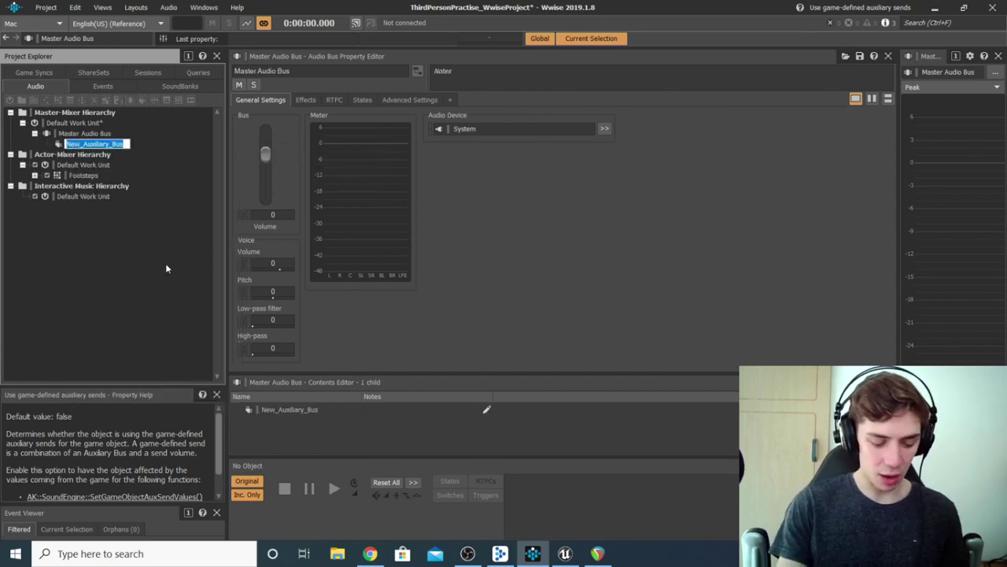
type("Reverb")
key("BackSpace")
key("BackSpace")
key("BackSpace")
key("BackSpace")
key("BackSpace")
key("BackSpace")
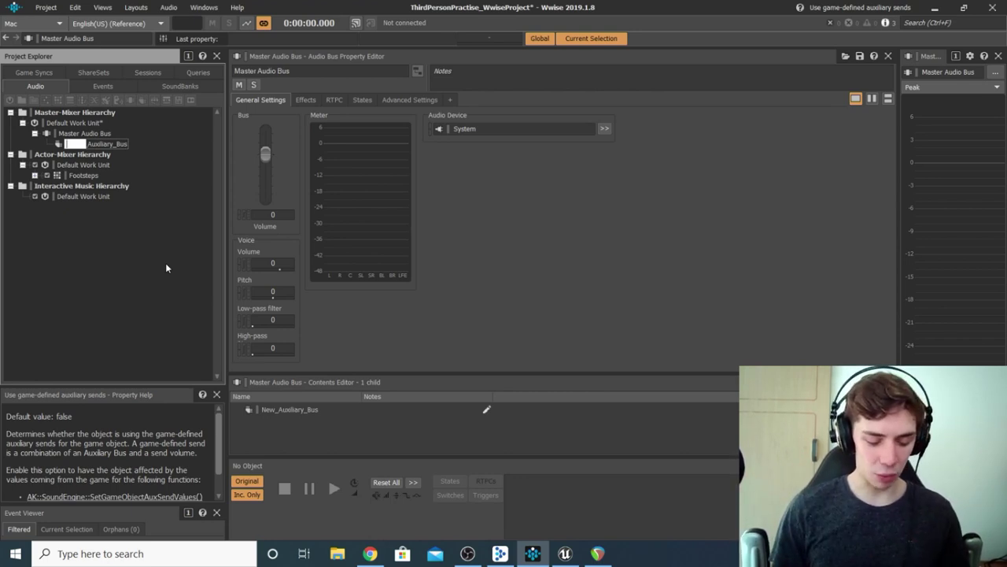
type("Medium")
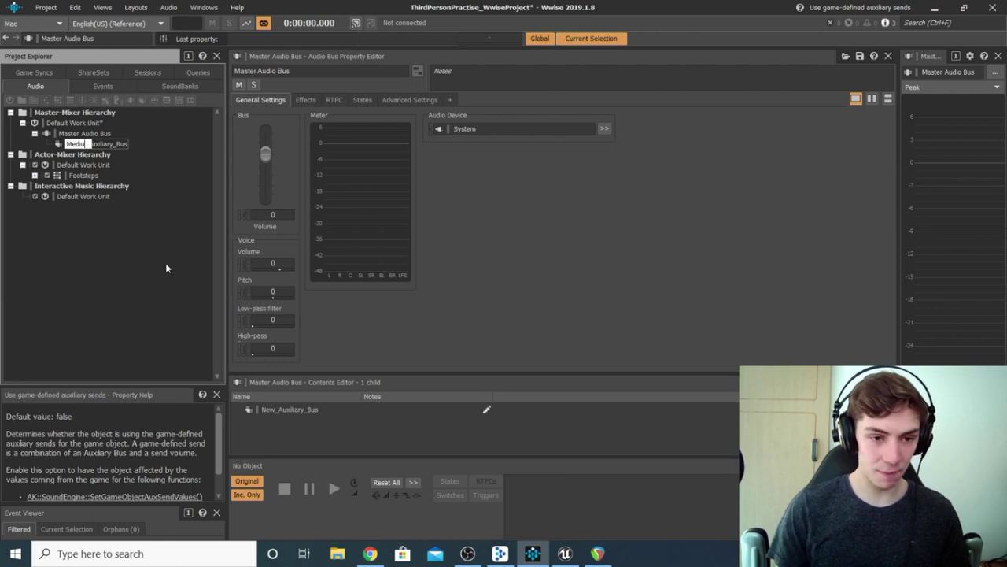
type("Room")
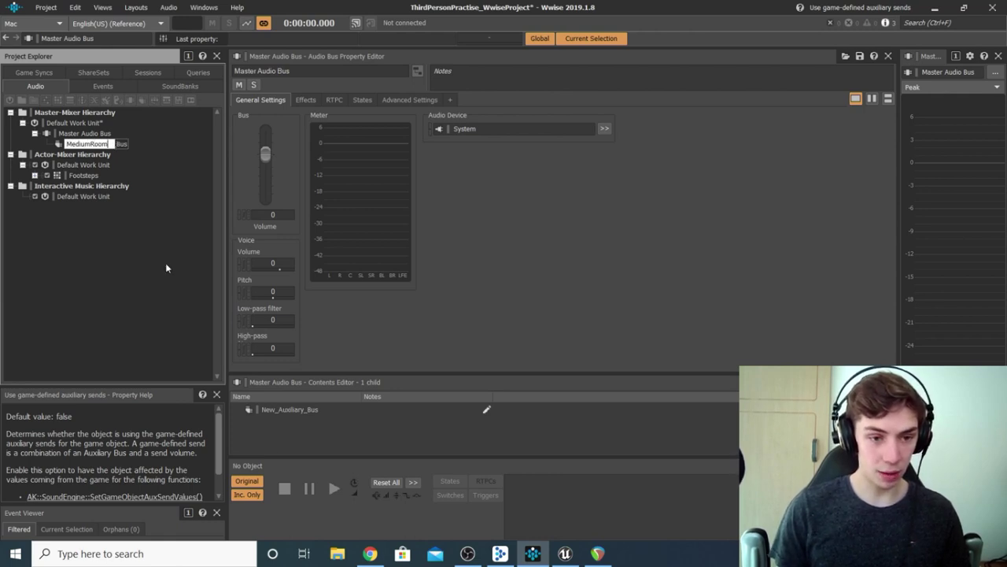
type("Verb")
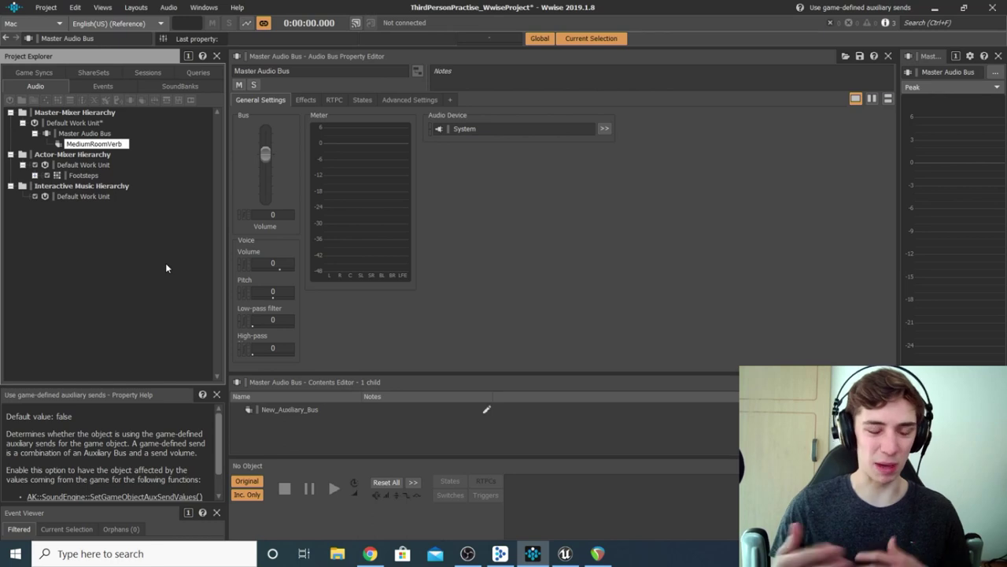
key("Return")
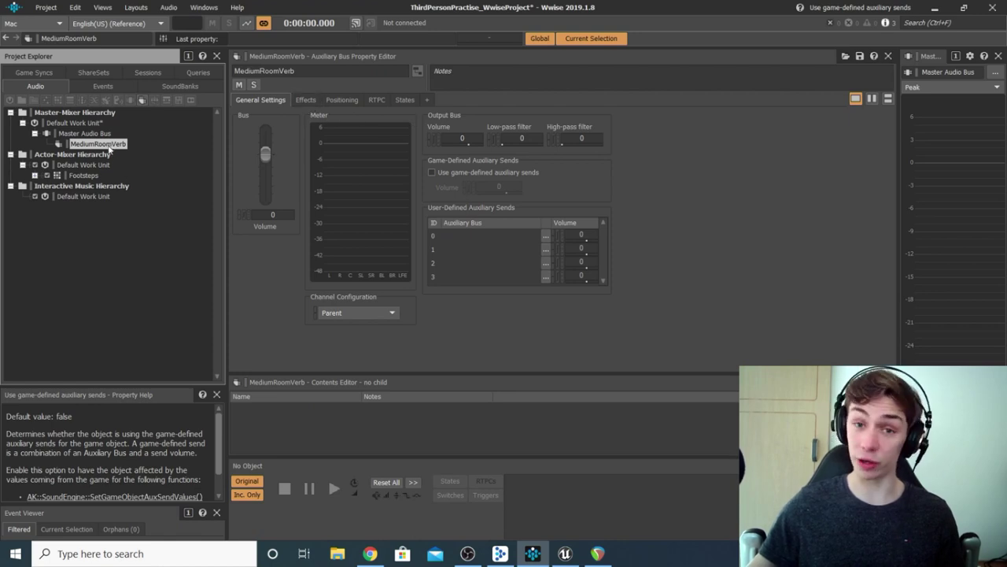
- Add the Wwise RoomVerb effect with the Room_Medium preset to MediumRoomVerb's first effect slot
left_click(307, 102)
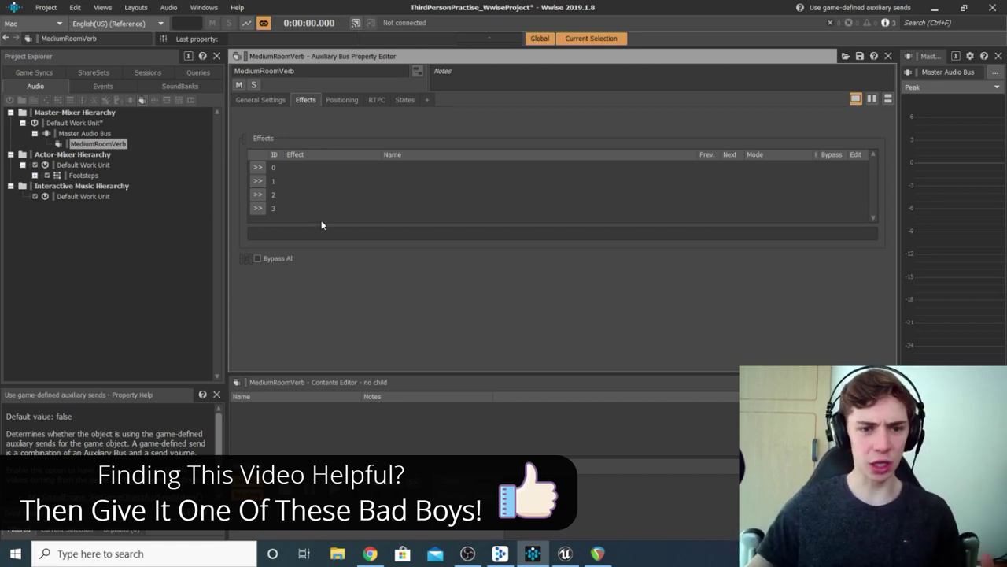
left_click(258, 168)
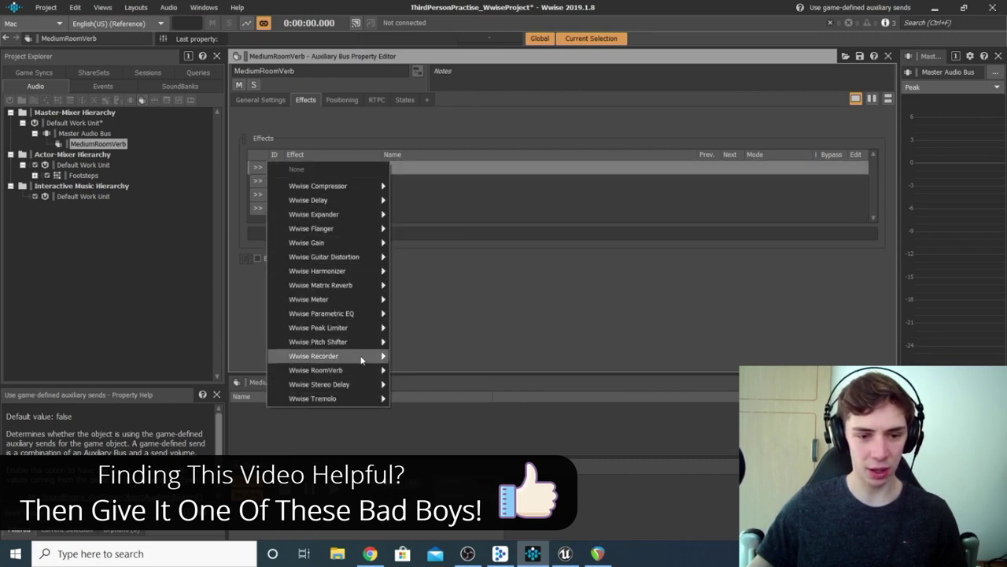
mouse_move(344, 373)
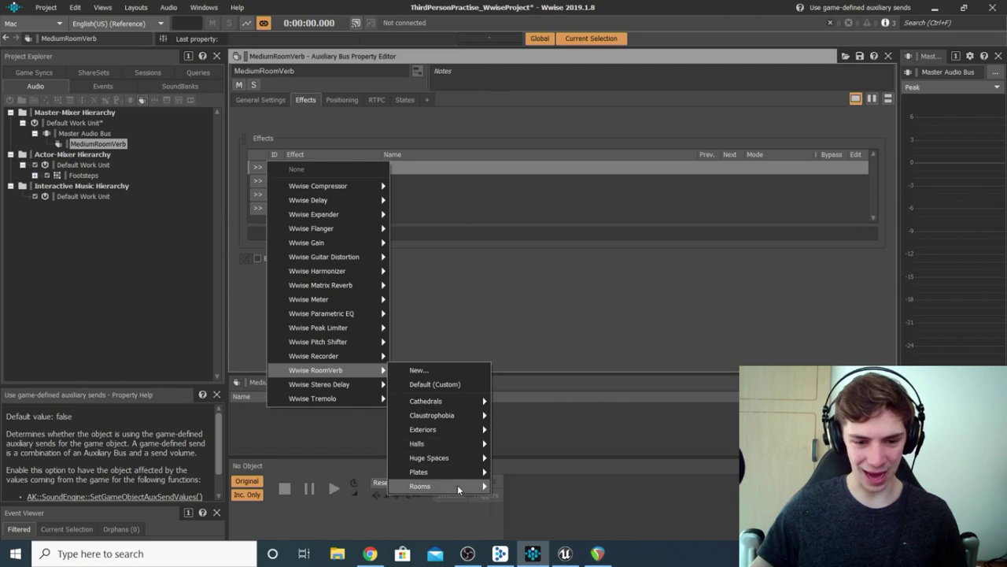
mouse_move(471, 487)
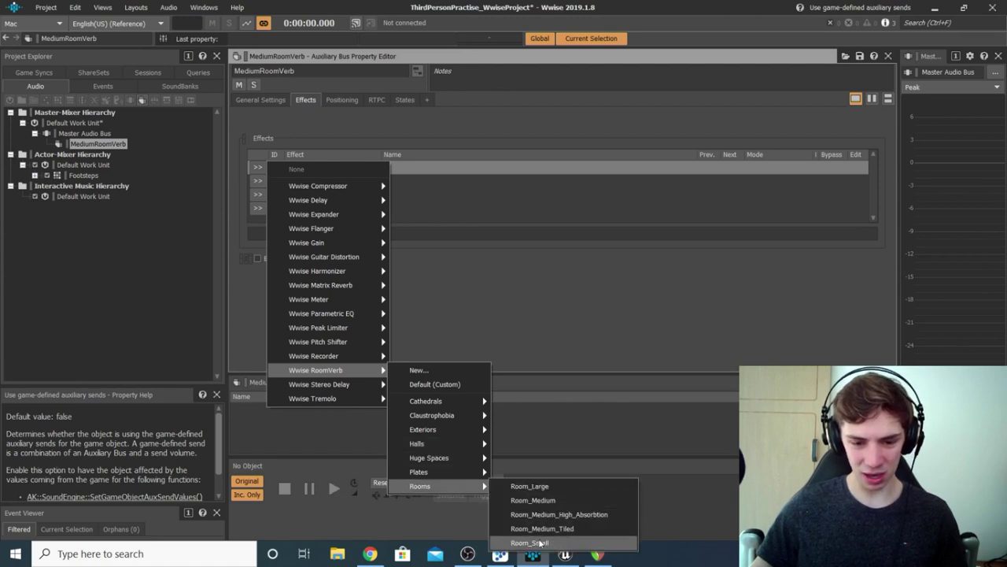
left_click(536, 500)
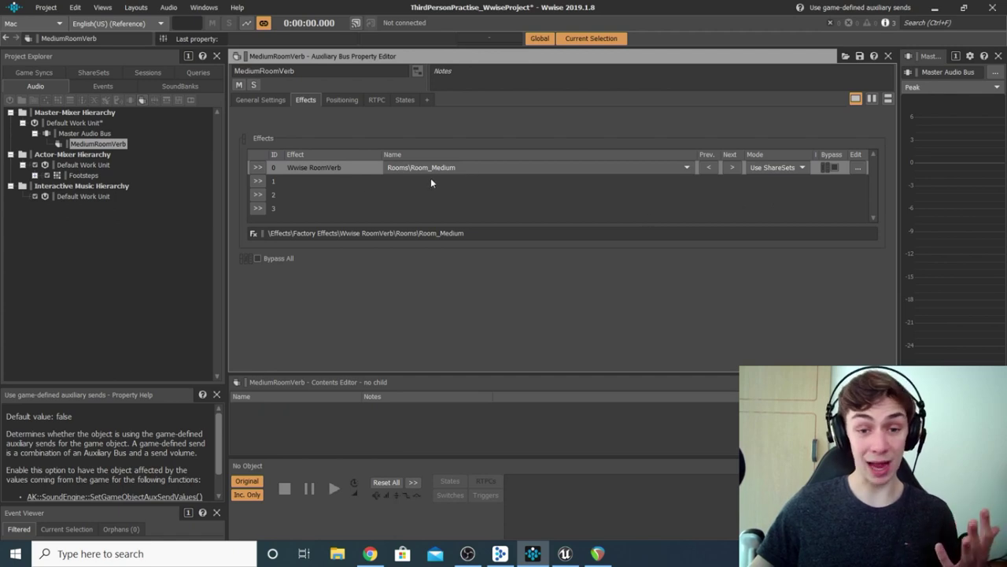
- Inspect the Room_Medium effect's settings, including its dry output level, and close its editor
left_click(862, 170)
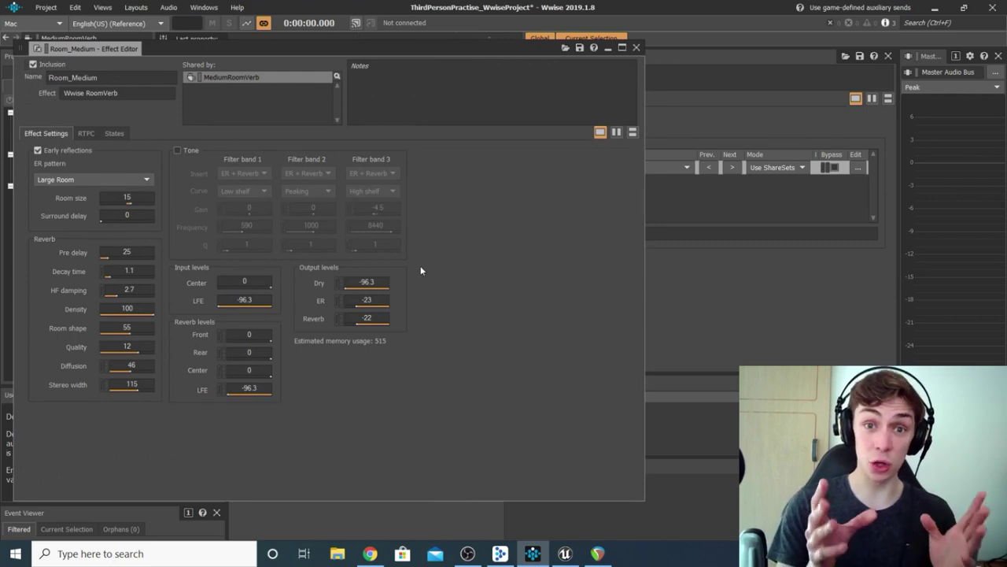
left_click(366, 281)
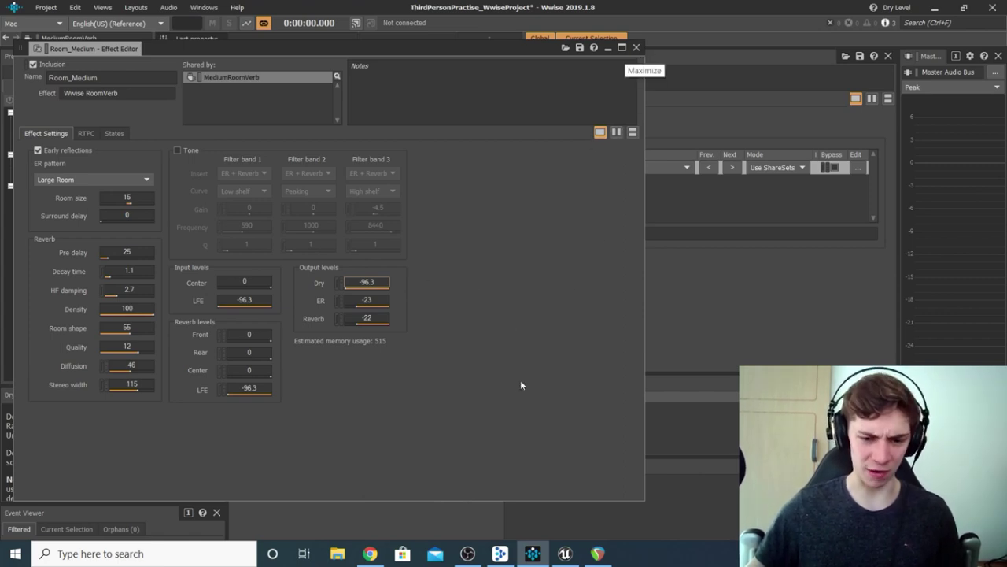
left_click(637, 48)
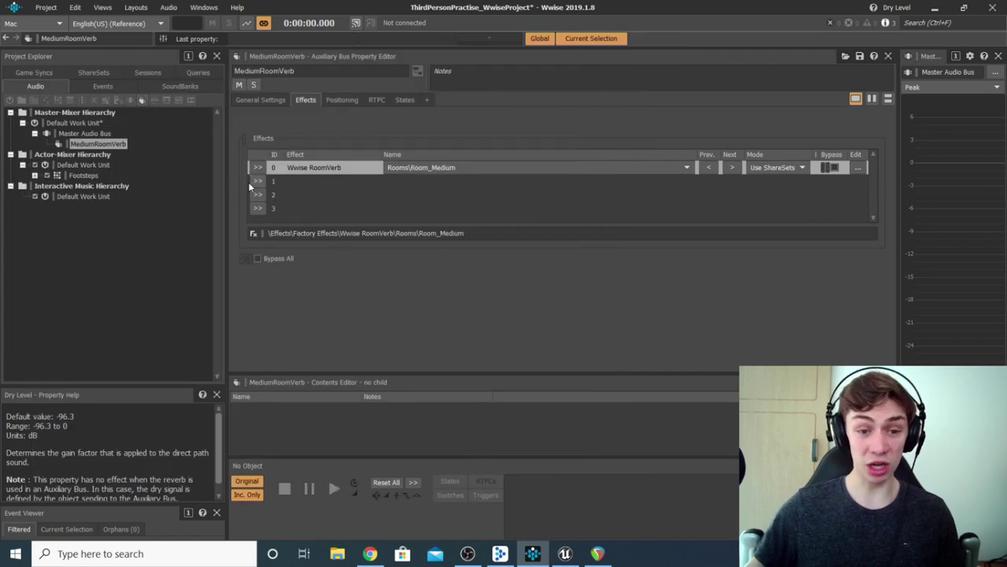
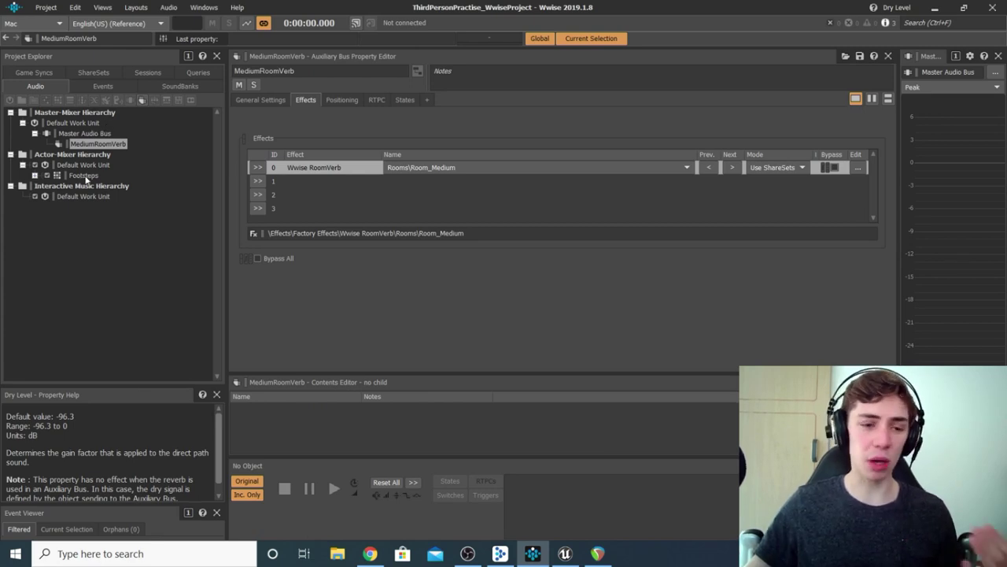
- Assign MediumRoomVerb as the first user-defined auxiliary send of the Footsteps container
left_click(83, 176)
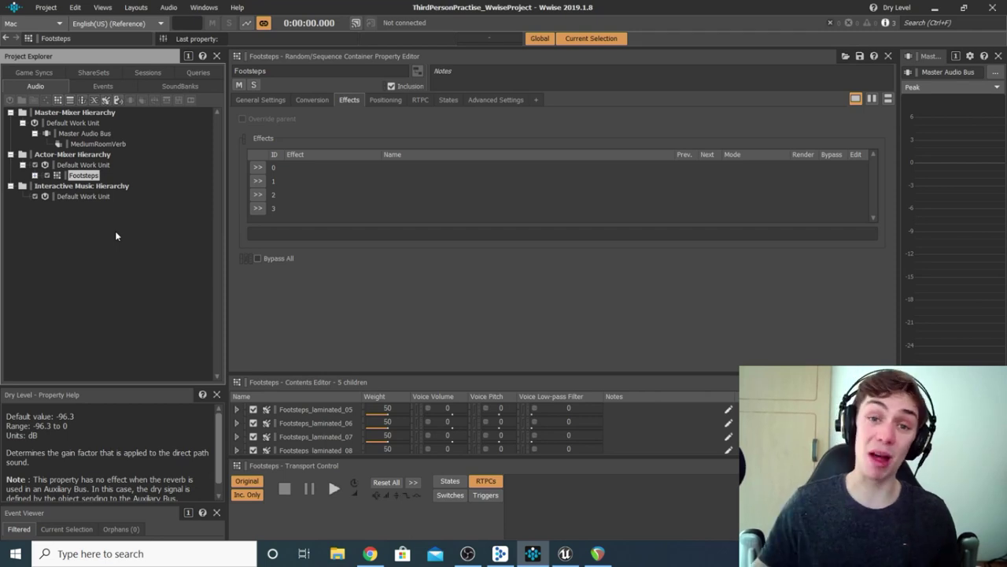
left_click(263, 100)
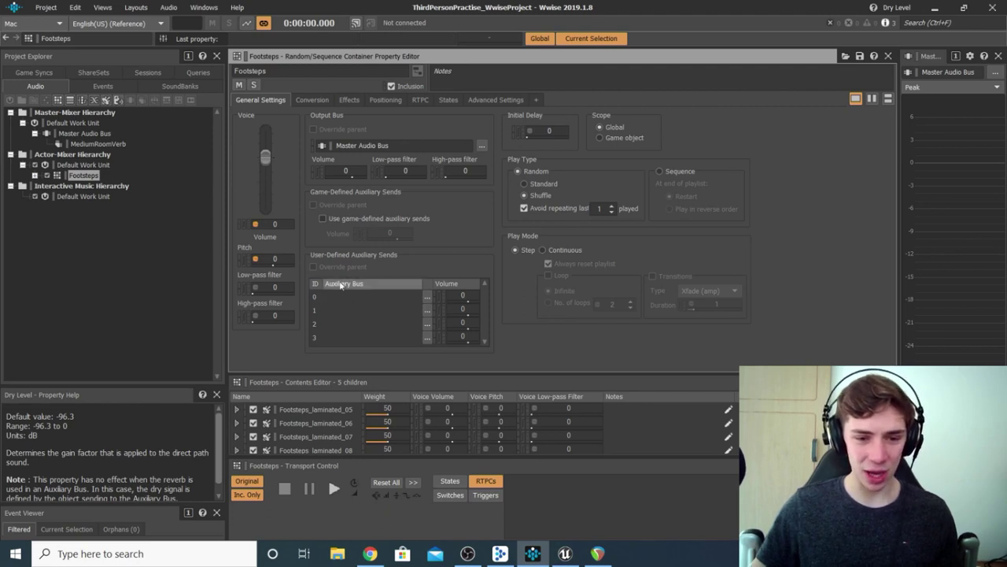
left_click(426, 299)
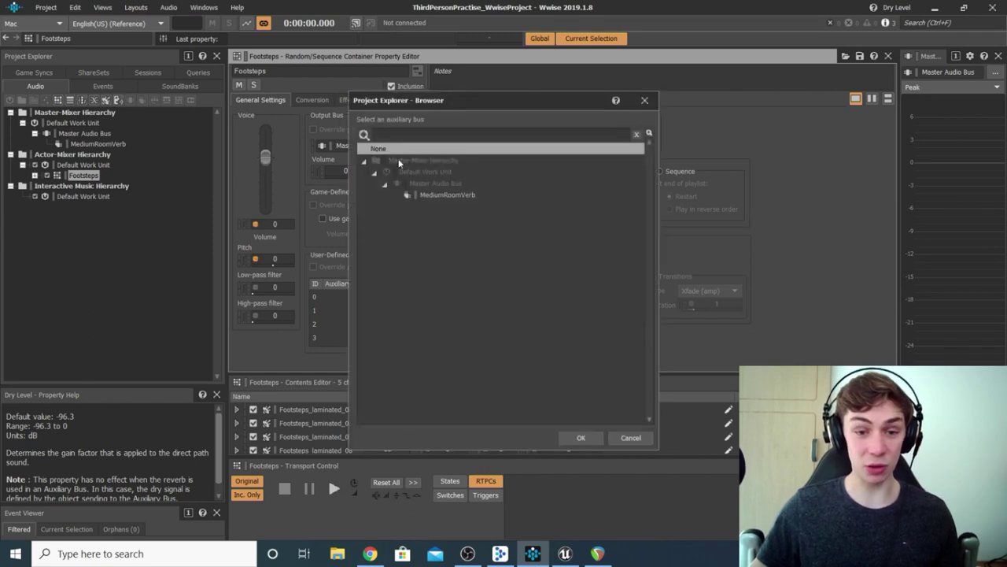
left_click(446, 195)
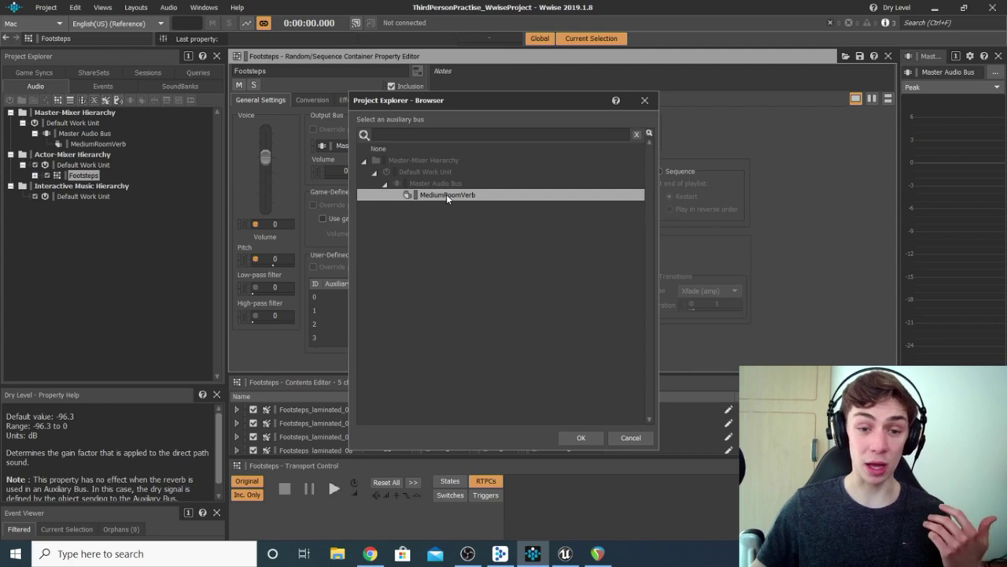
left_click(581, 437)
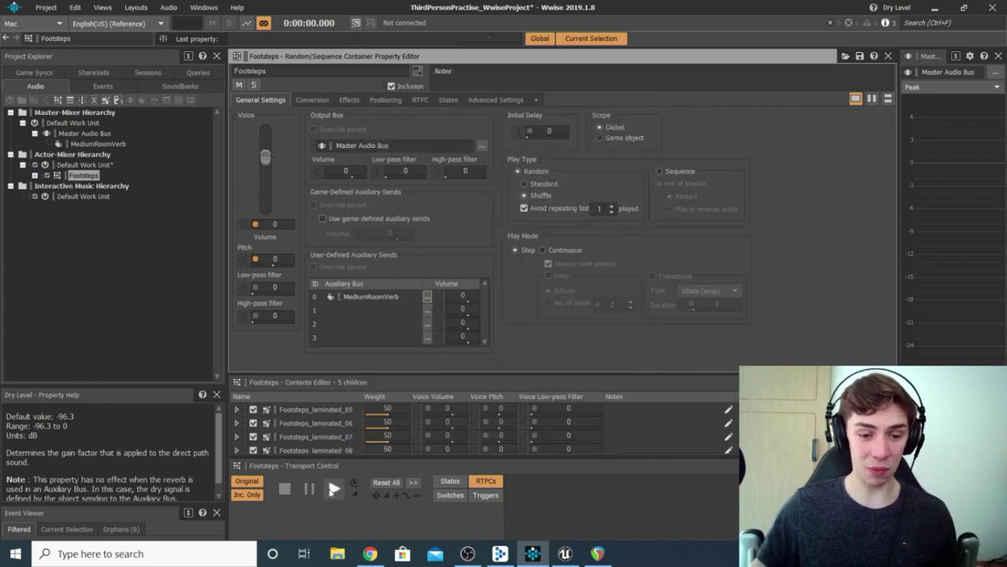
- Play the Footsteps container several times to hear it with the reverb send
left_click(334, 489)
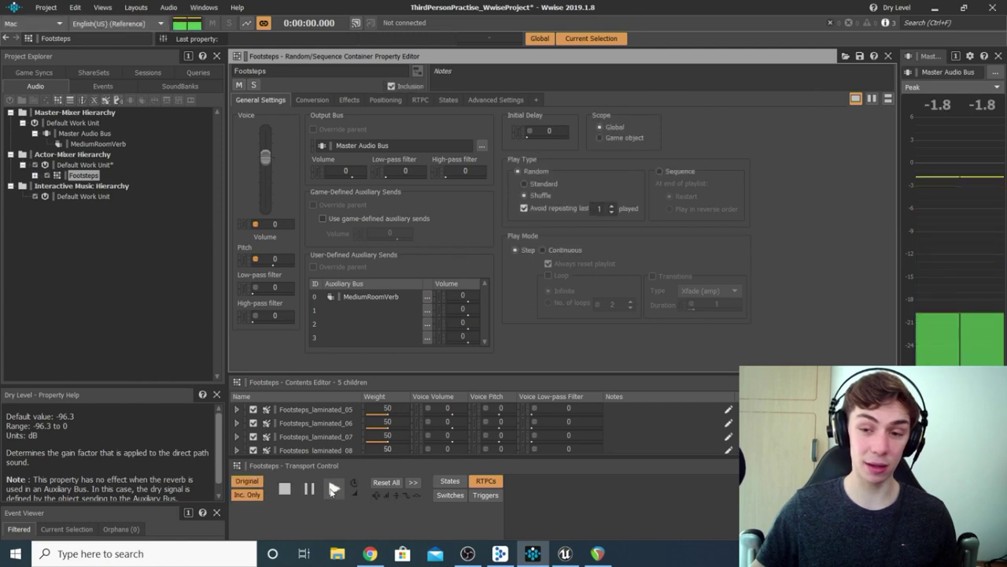
left_click(329, 487)
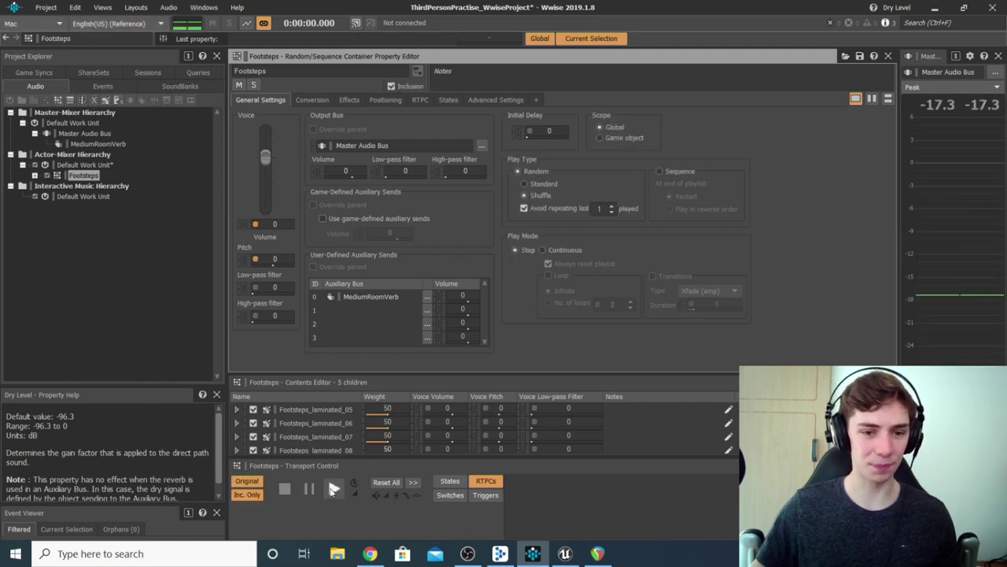
left_click(331, 487)
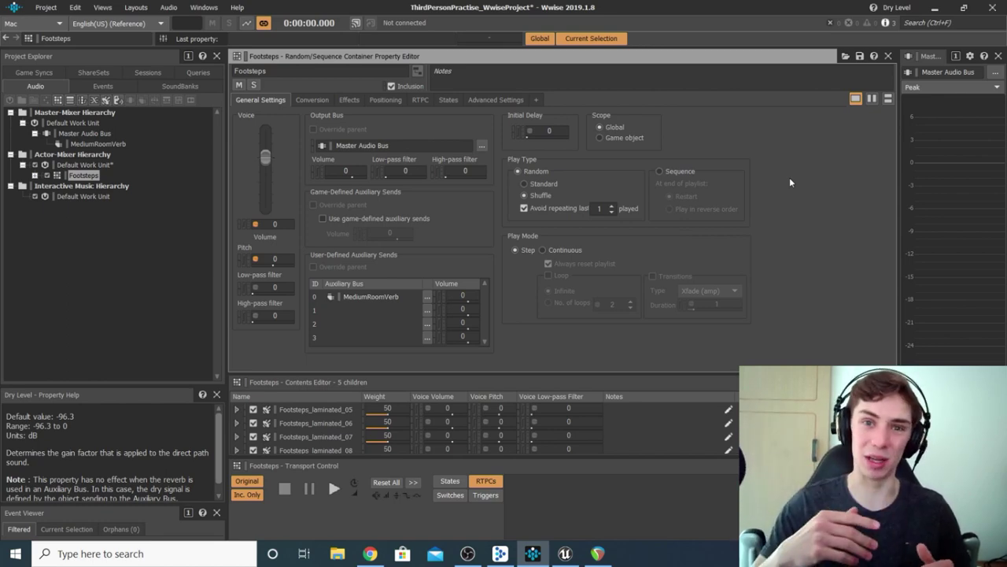
- Clear the first user-defined auxiliary send of the Footsteps container by setting its bus to None
left_click(427, 298)
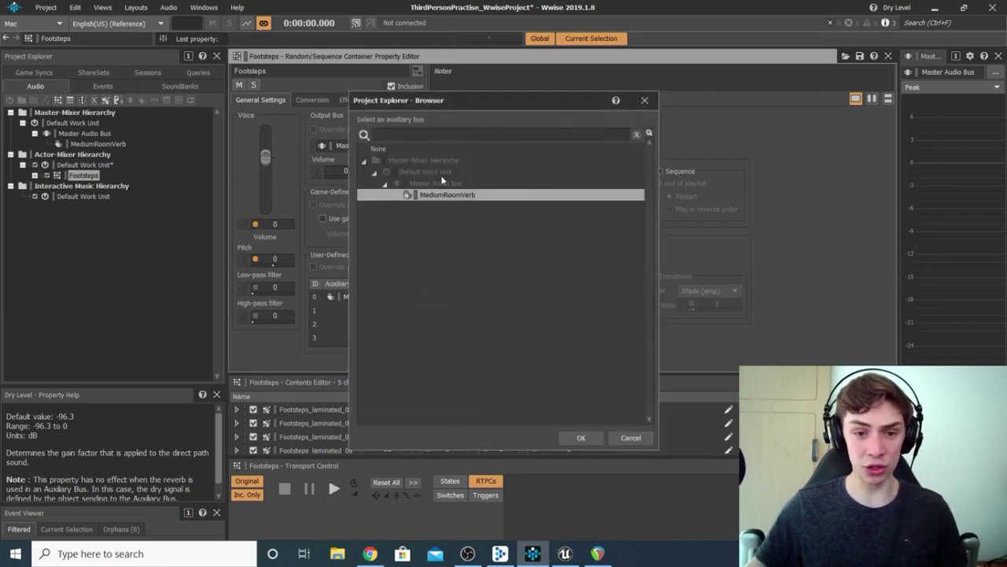
left_click(644, 100)
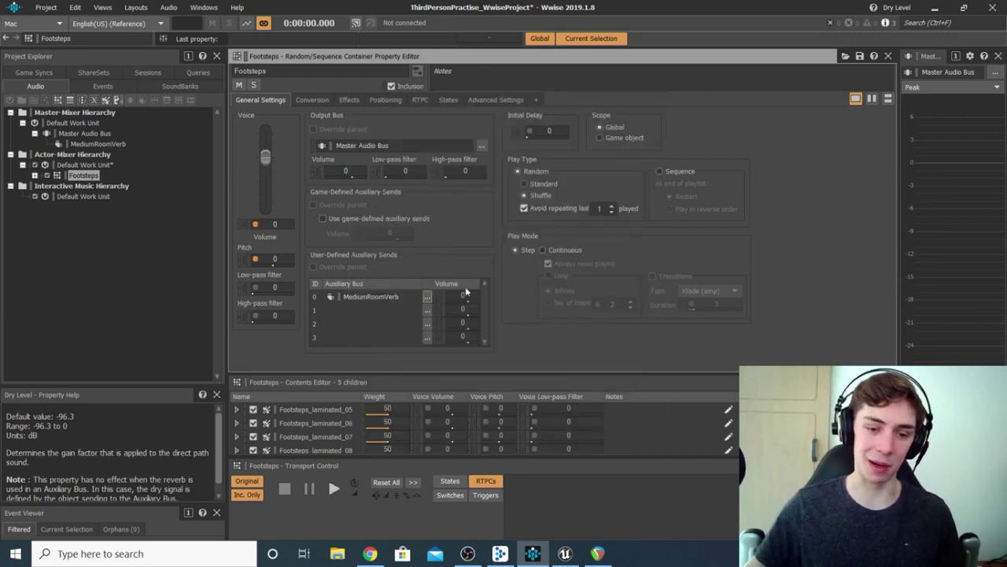
left_click(427, 299)
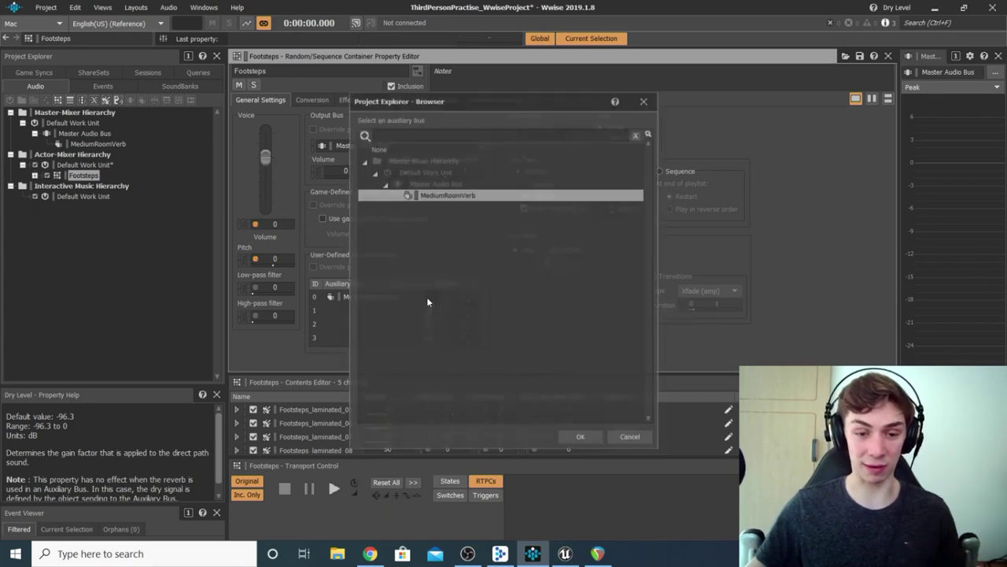
left_click(378, 151)
left_click(575, 438)
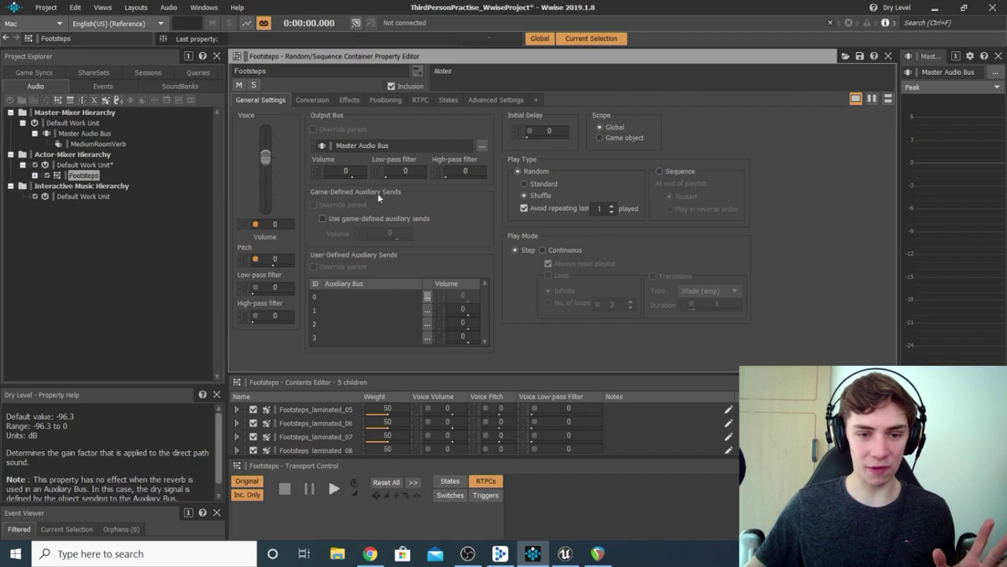
- Enable game-defined auxiliary sends for the Footsteps container and set their volume to 0
left_click(322, 218)
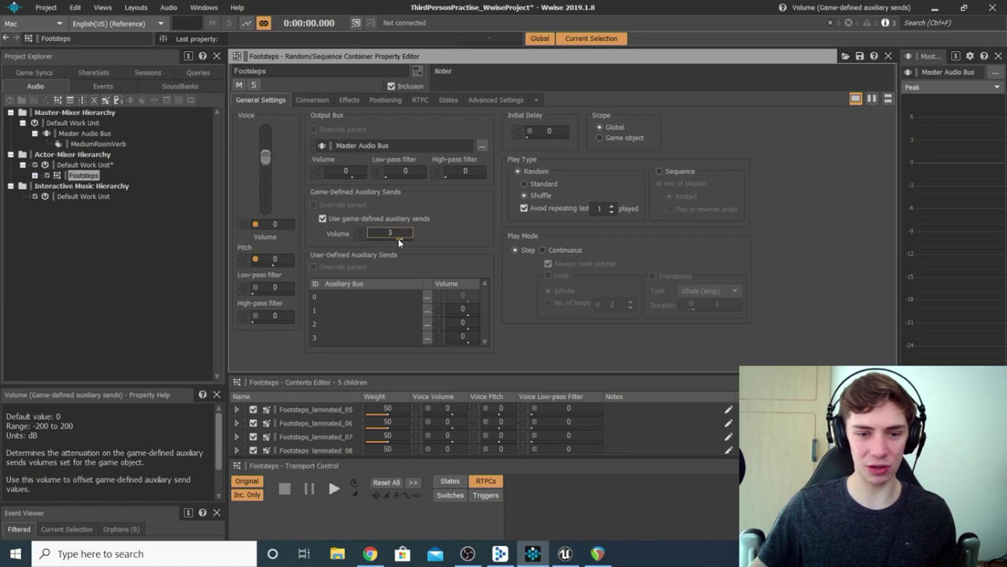
mouse_move(400, 237)
left_mouse_down()
mouse_move(409, 240)
mouse_move(383, 240)
mouse_move(395, 234)
left_mouse_up()
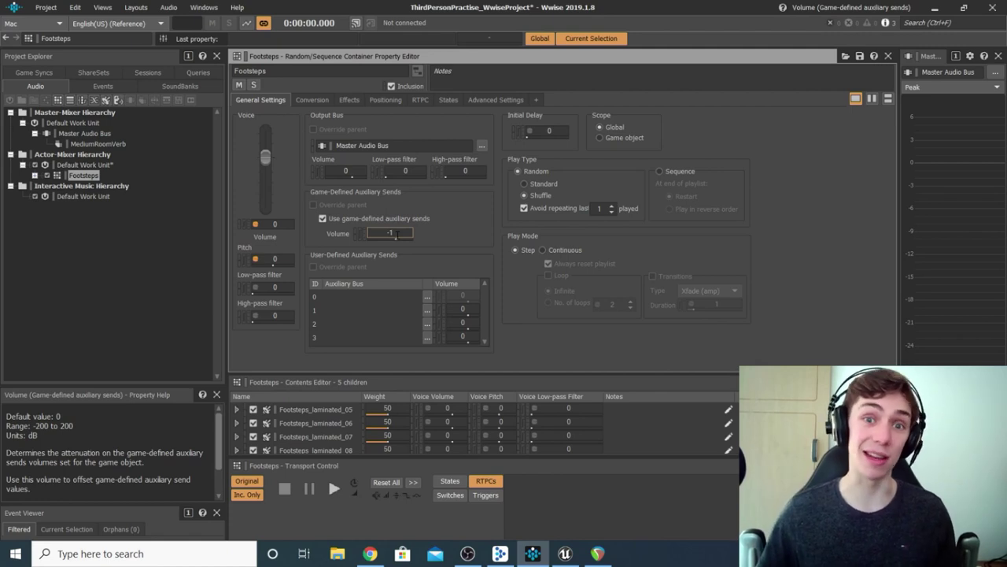
left_click(391, 233)
type("0")
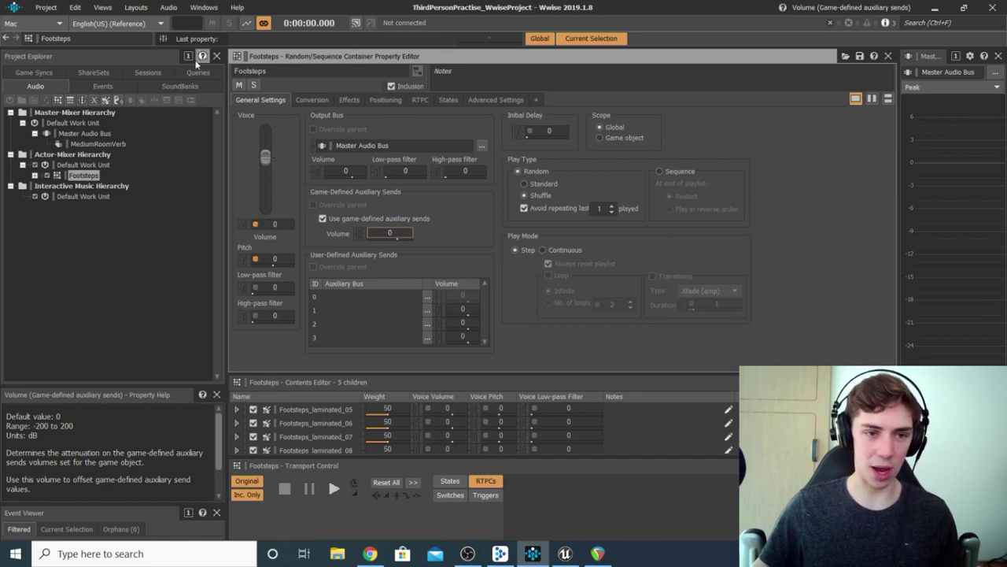
- Show the SoundBank layout and generate all SoundBanks for Windows
left_click(139, 9)
left_click(149, 51)
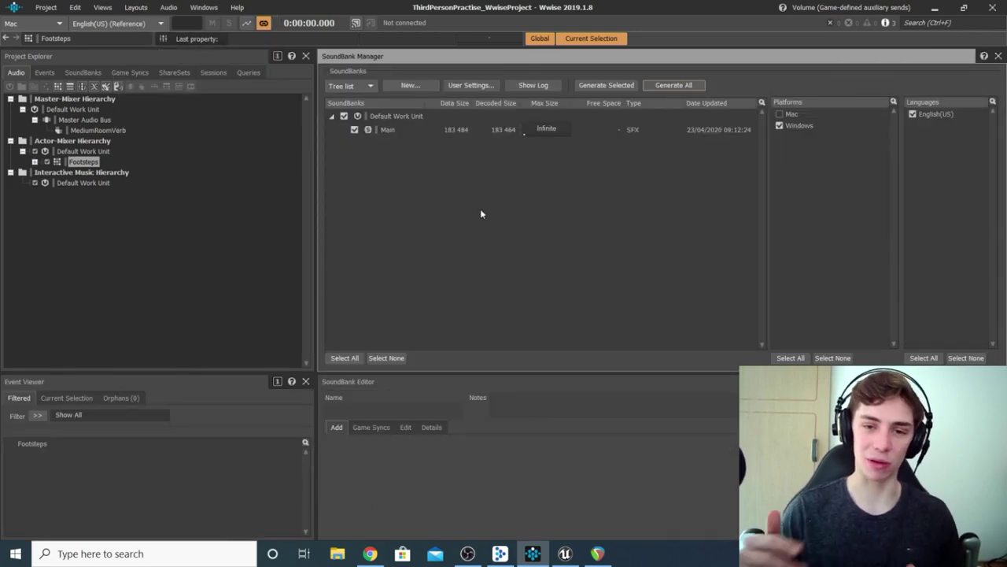
left_click(664, 86)
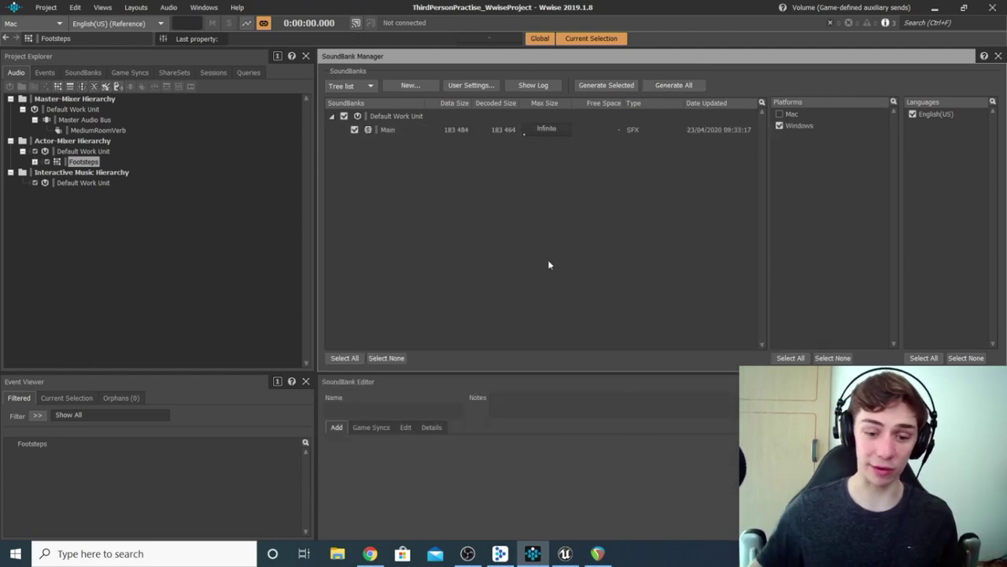
- Switch to Unreal Engine and create an Audiokinetic Auxiliary Bus named MediumRoomVerb in the WwiseAudio folder
left_click(565, 553)
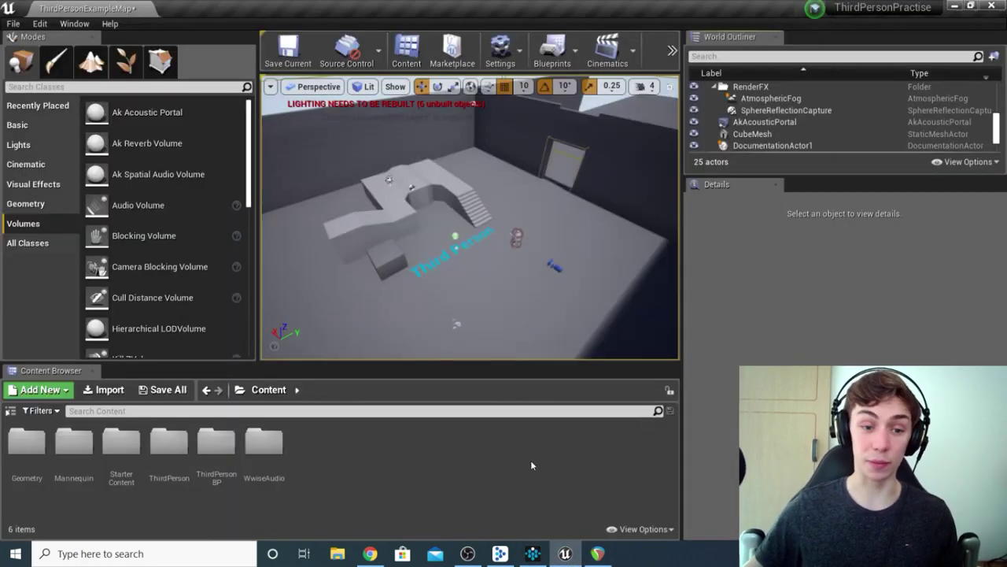
double_click(264, 445)
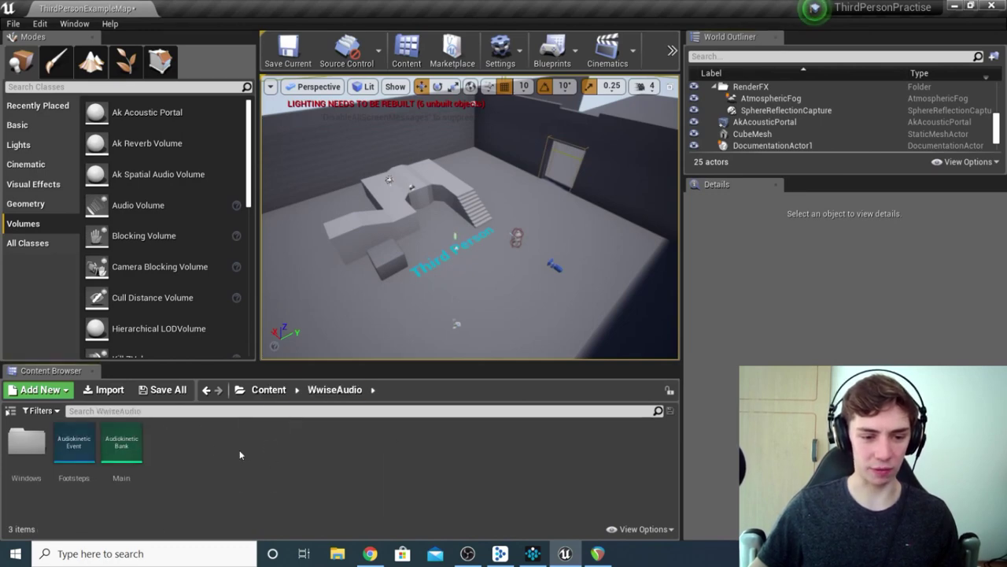
right_click(166, 453)
mouse_move(251, 351)
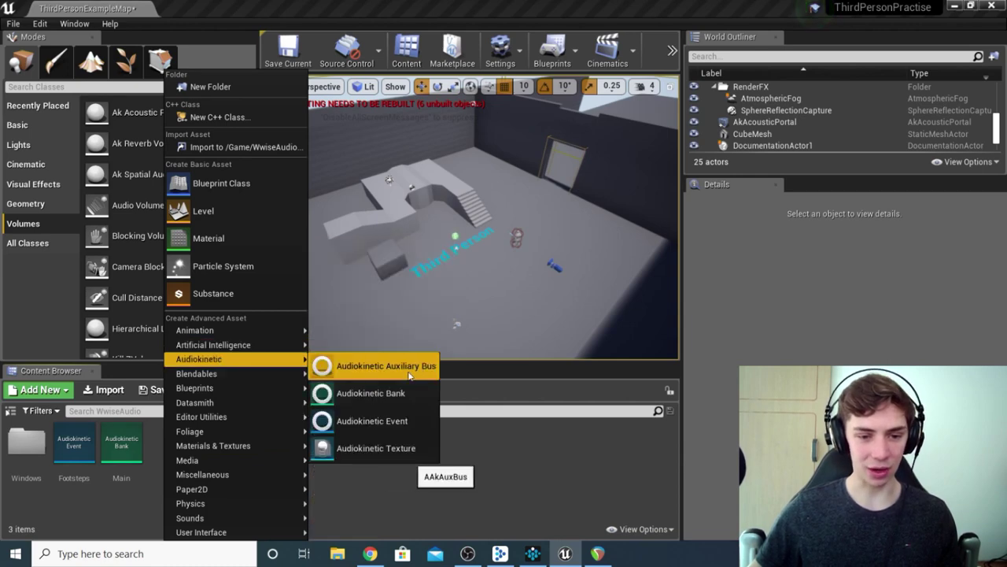
left_click(408, 375)
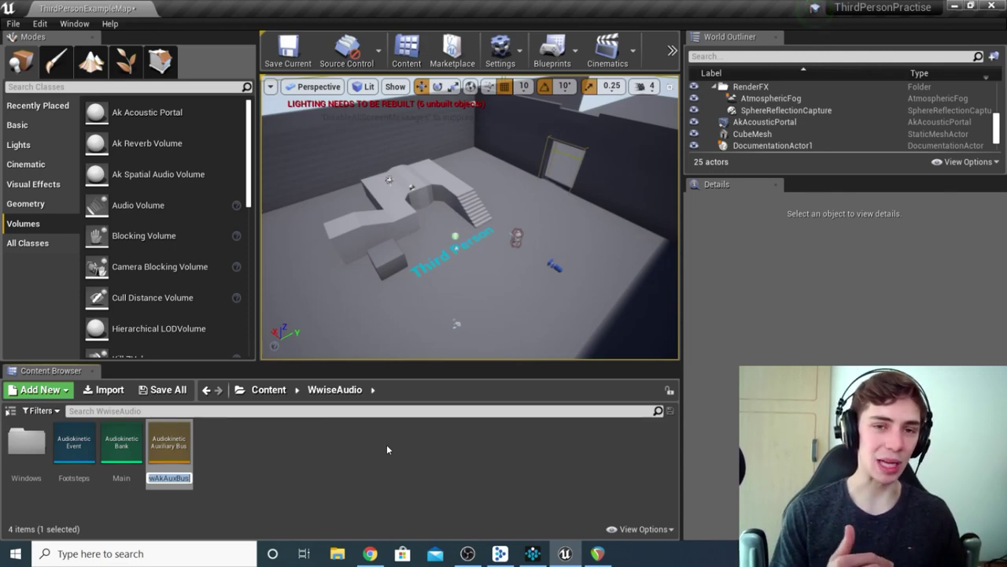
type("MediumR")
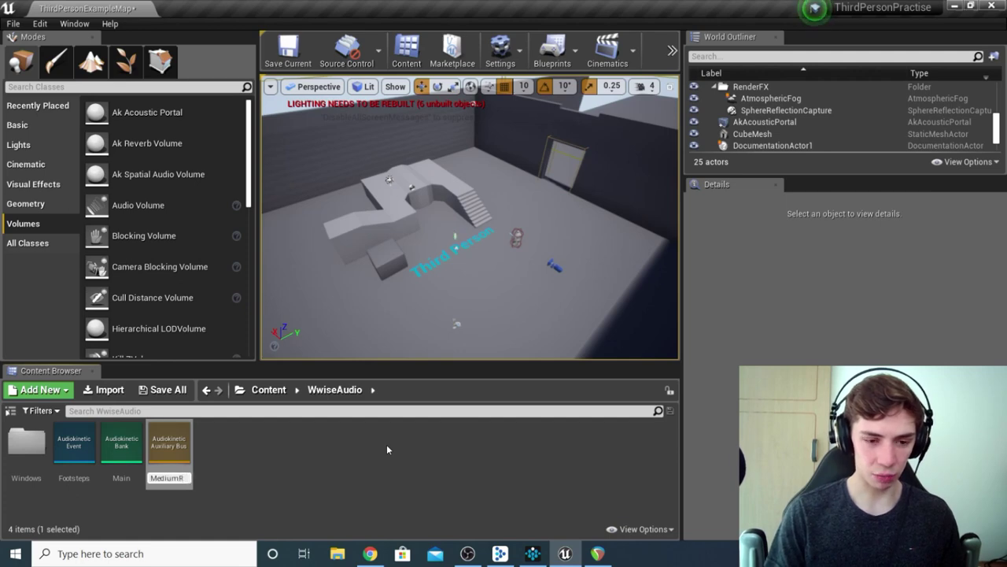
key("BackSpace")
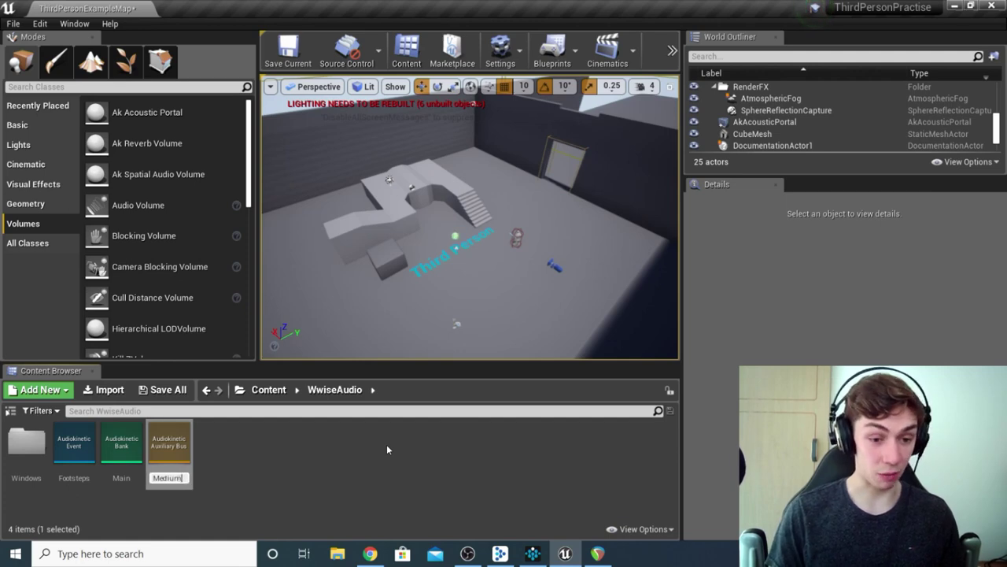
type("Room")
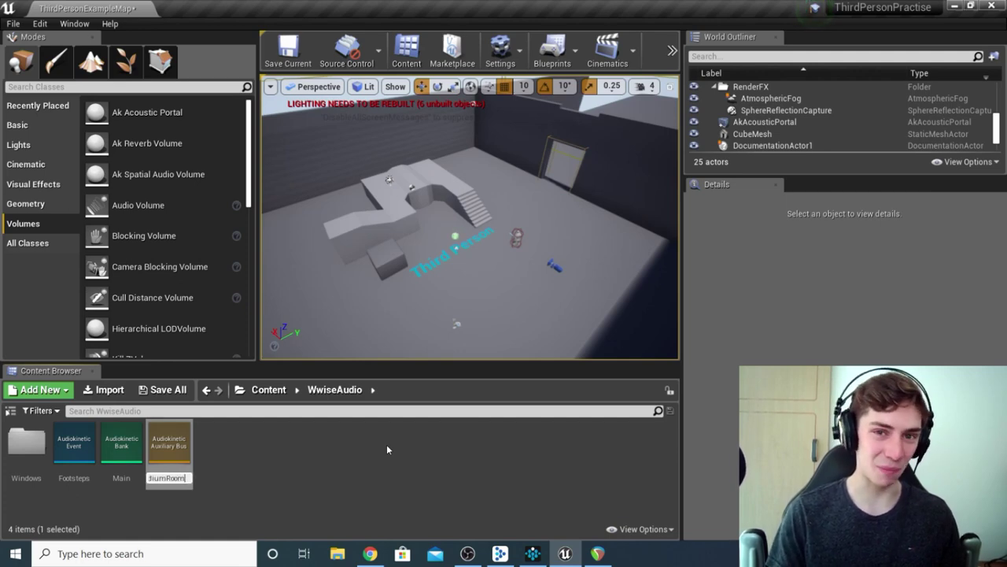
type("Verb")
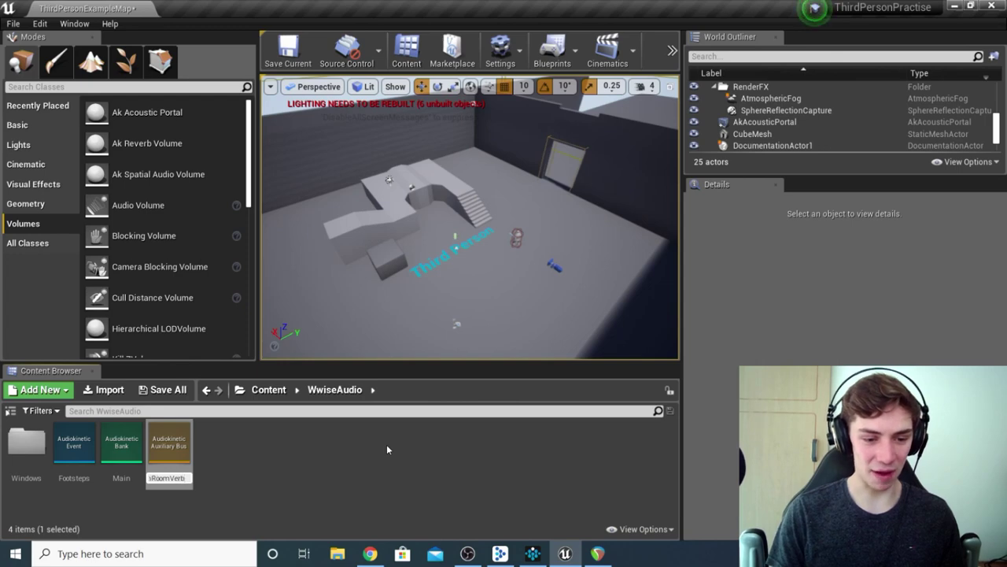
key("Return")
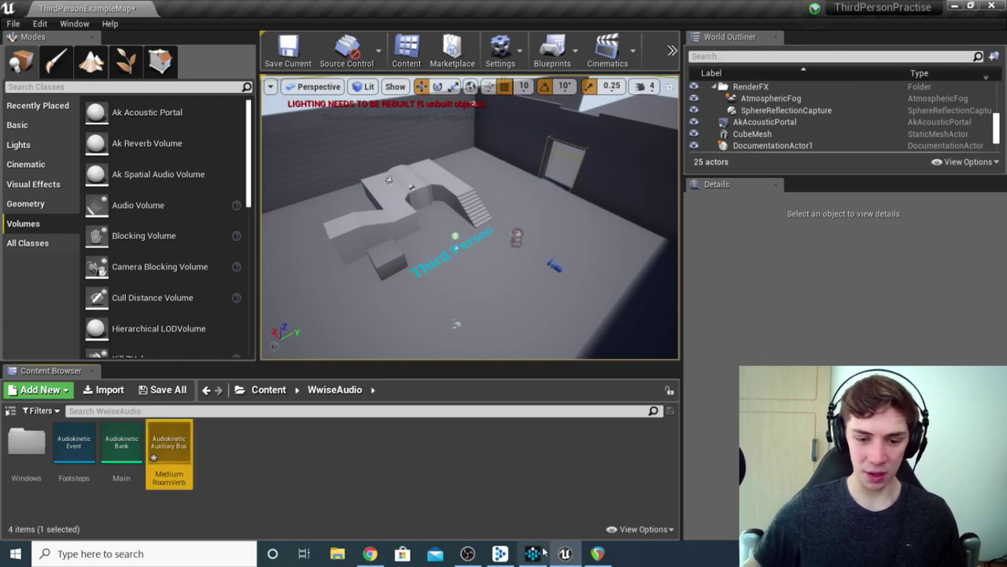
- Switch to Wwise and check the name of the auxiliary bus under Master Audio Bus, opening and closing its properties
left_click(533, 553)
left_click(114, 131)
double_click(114, 131)
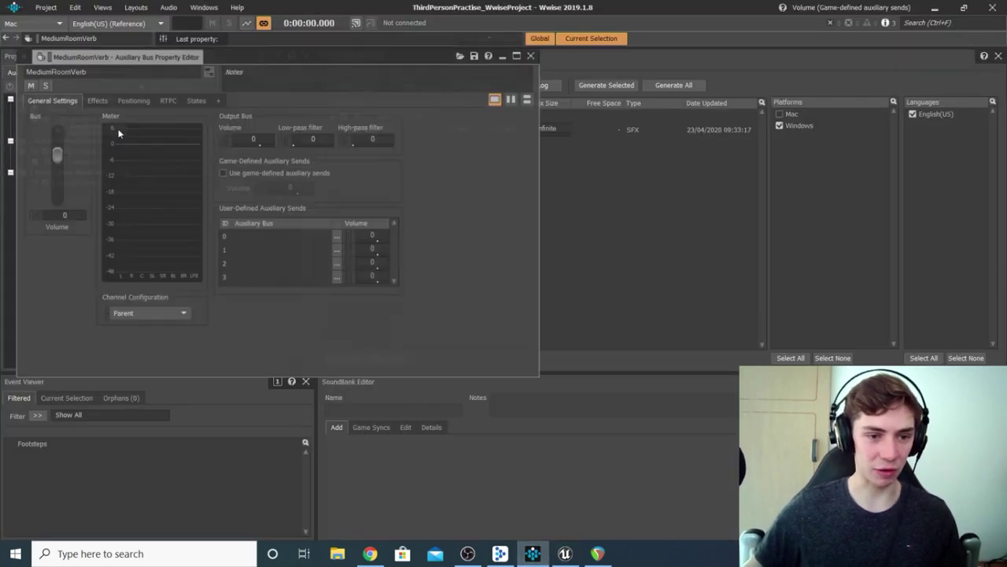
left_click(533, 56)
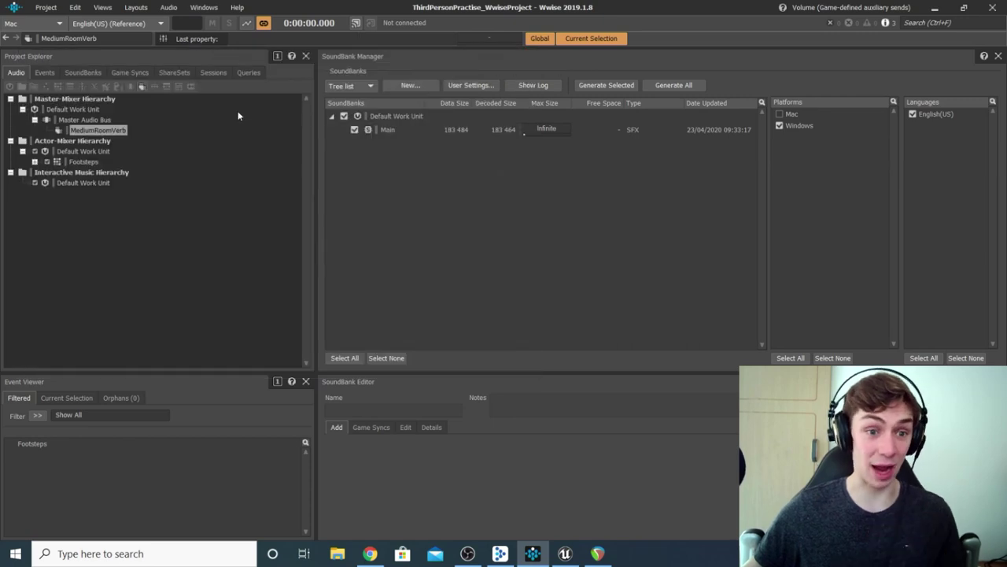
- Back in Unreal Engine, set the MediumRoomVerb asset's required bank to Main, save the asset and close its editor
left_click(565, 553)
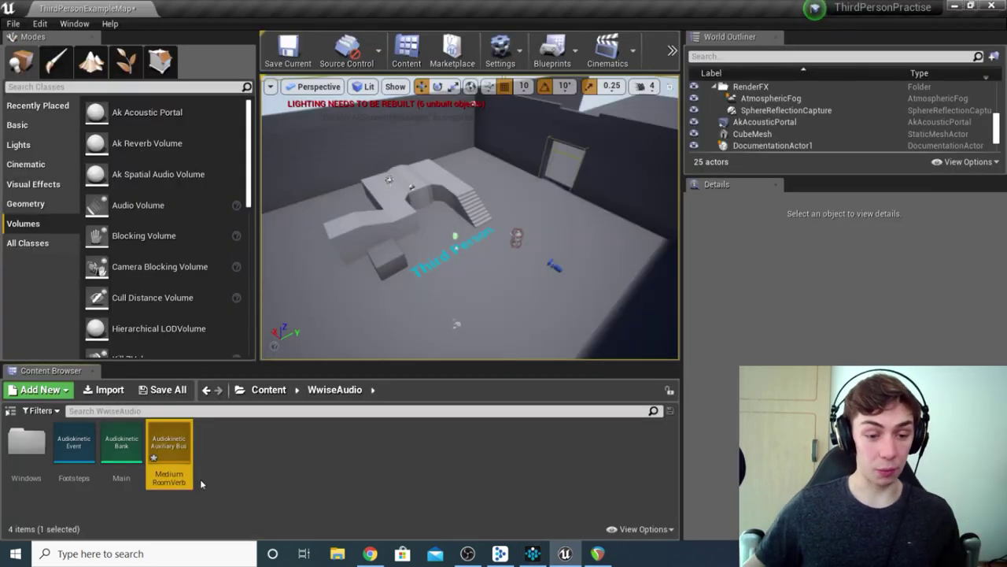
double_click(169, 457)
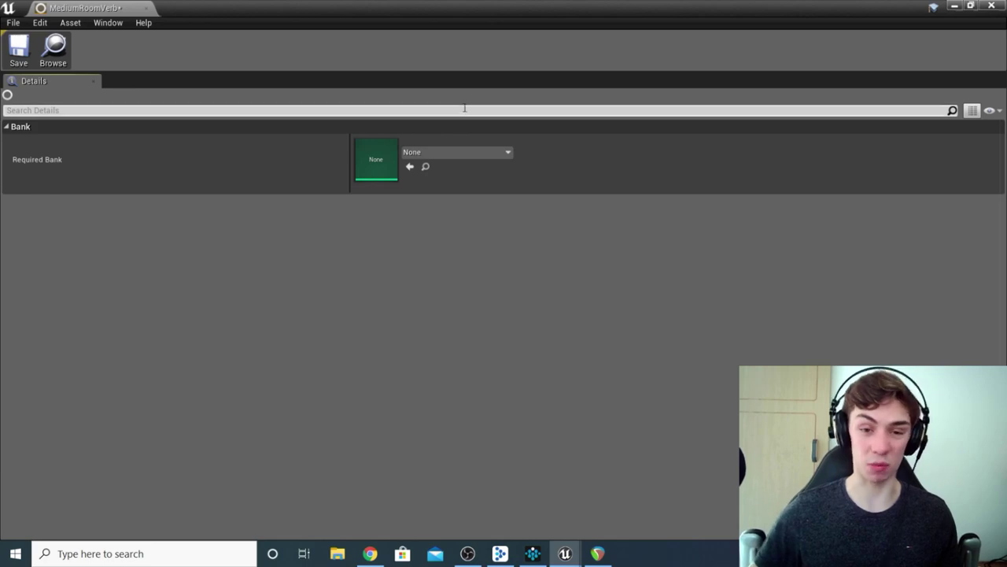
left_click(458, 155)
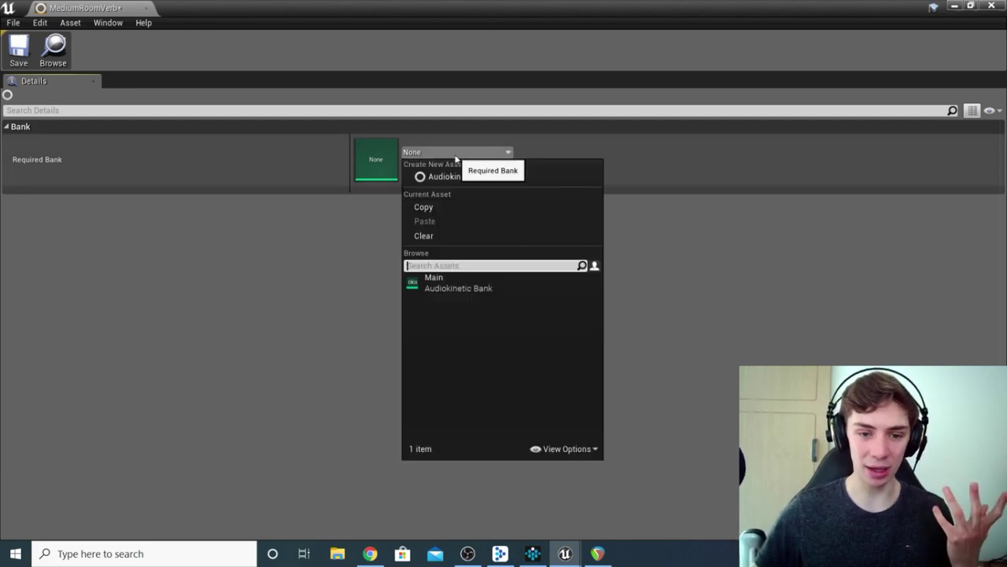
left_click(492, 283)
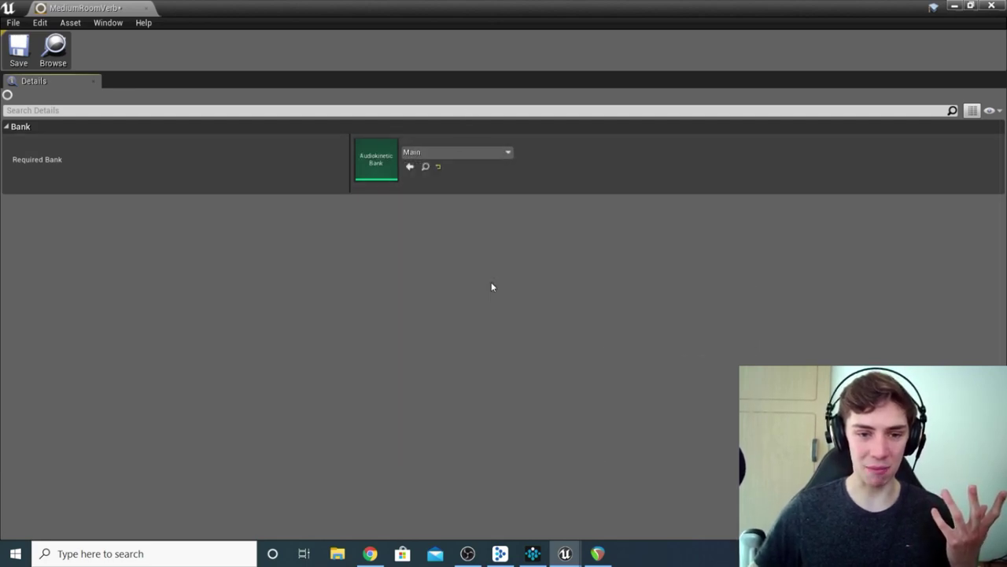
left_click(30, 54)
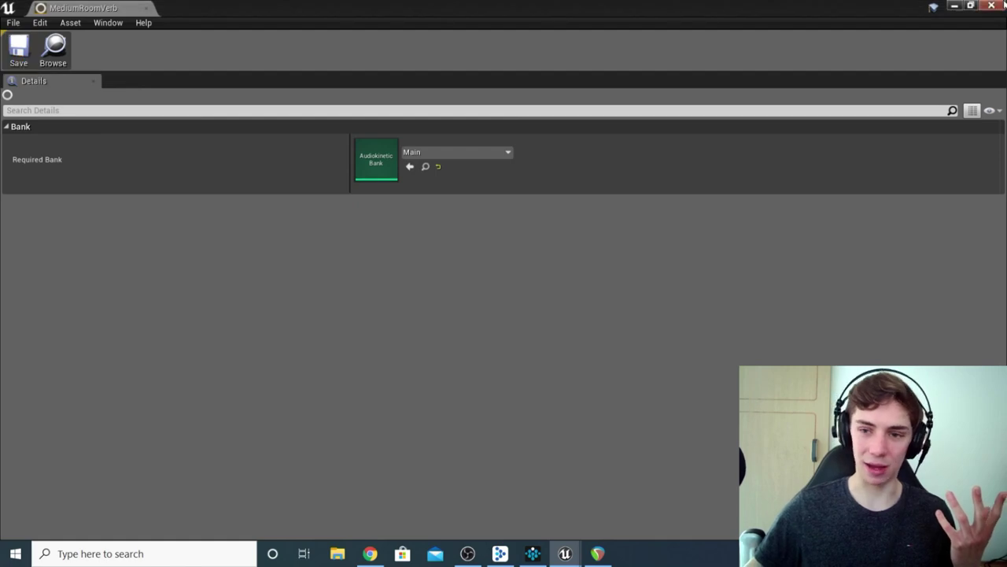
left_click(992, 5)
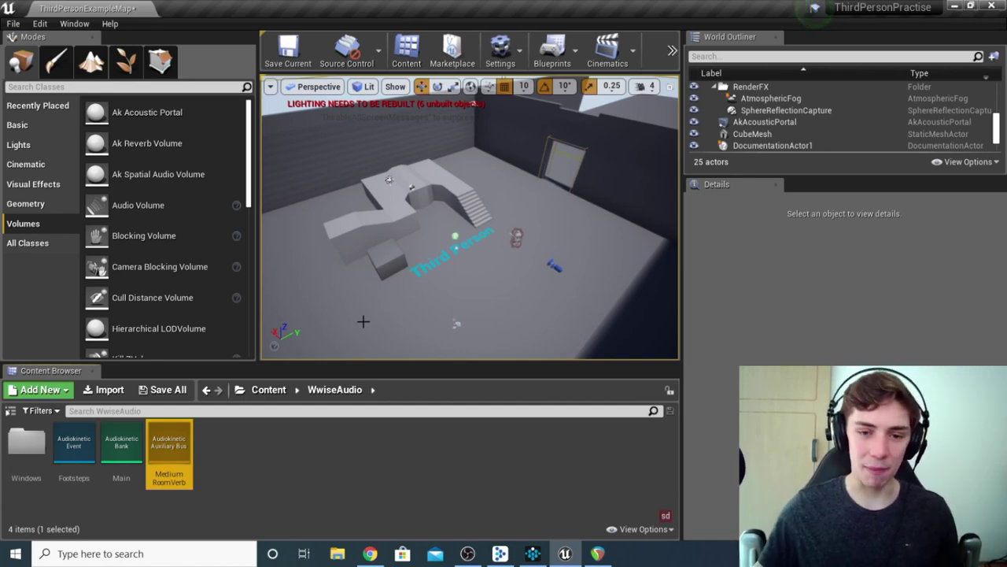
- Place an Ak Reverb Volume on the room floor near the character, at about X -870, Y -30, Z 230
right_click_drag(363, 322, 378, 284)
scroll(468, 183, "down", 4)
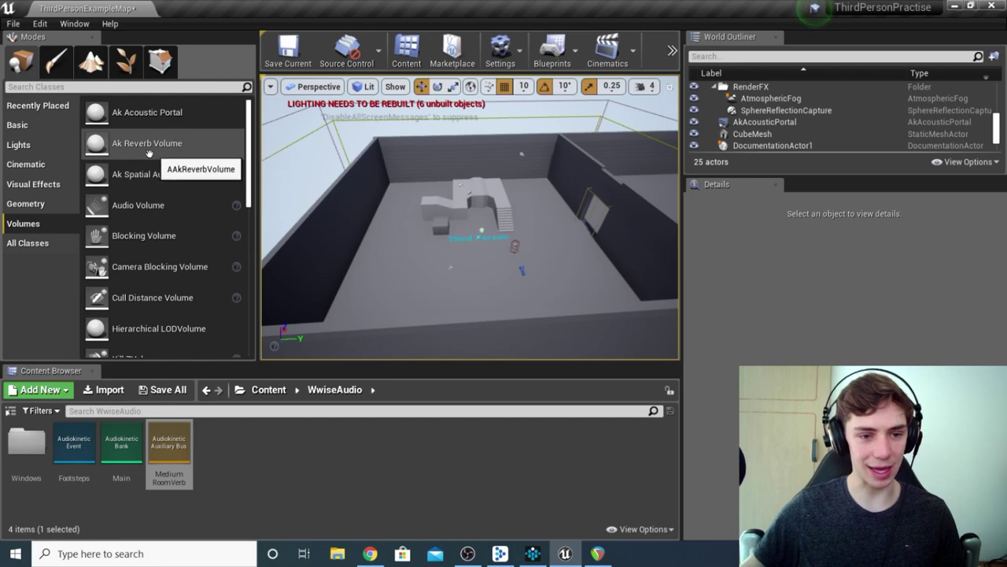
left_click_drag(135, 152, 479, 250)
scroll(495, 292, "up", 3)
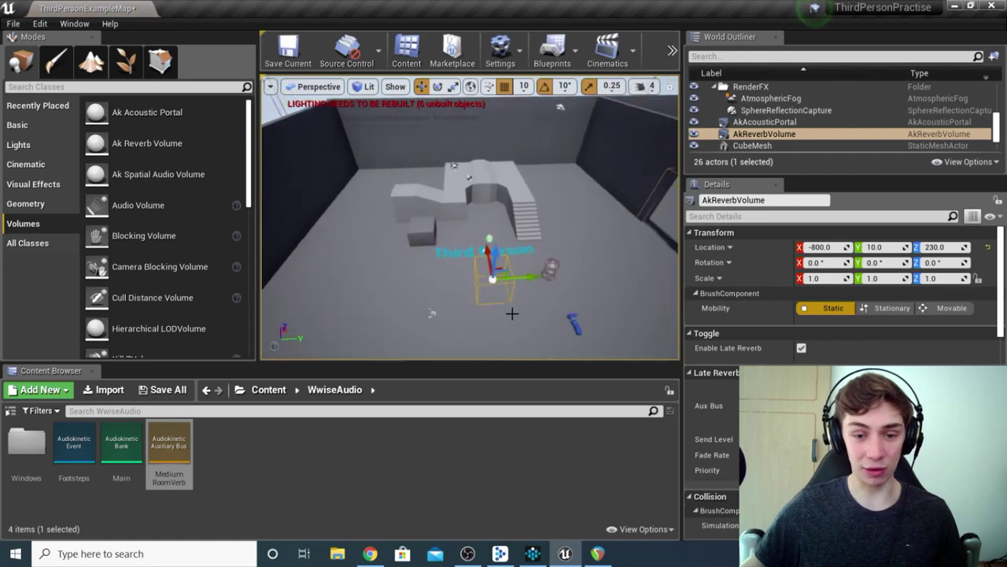
right_click_drag(511, 313, 525, 453)
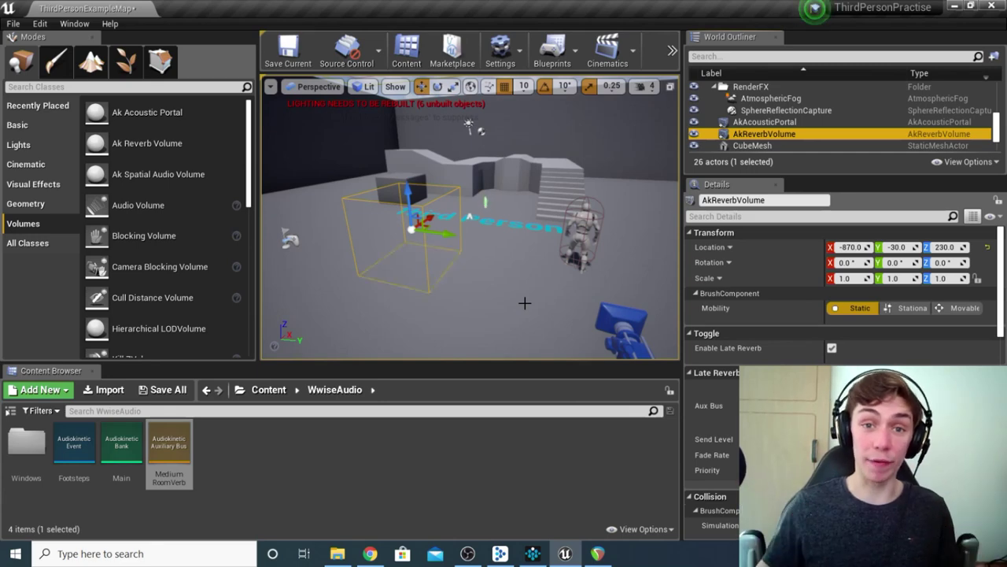
mouse_move(525, 303)
right_mouse_down()
mouse_move(525, 291)
mouse_move(535, 307)
mouse_move(519, 299)
right_mouse_up()
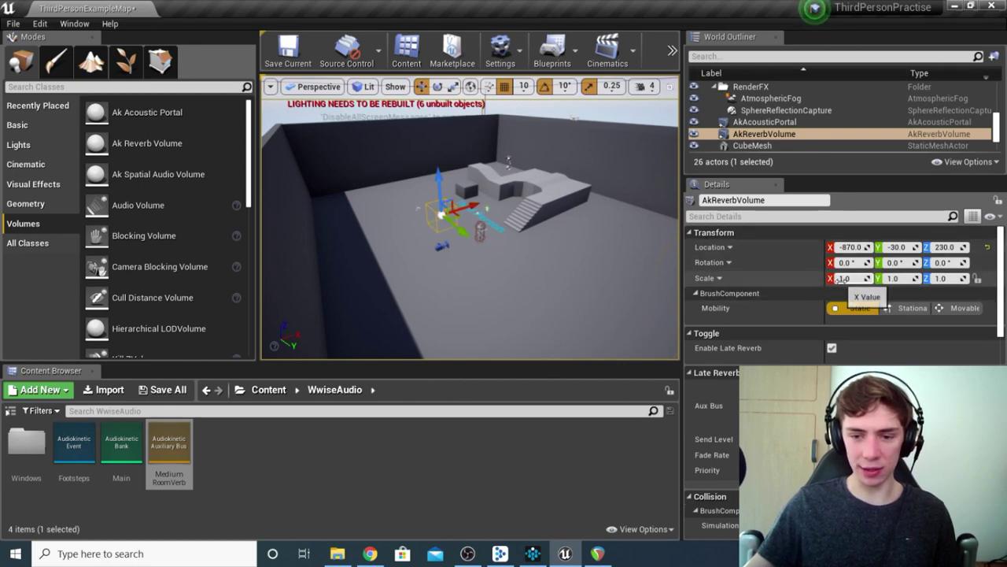
- Scale the reverb volume to about 19.94 in X, 14.93 in Y and 11.09 in Z, and move it to X -480
right_click_drag(551, 248, 559, 236)
left_click_drag(850, 278, 894, 278)
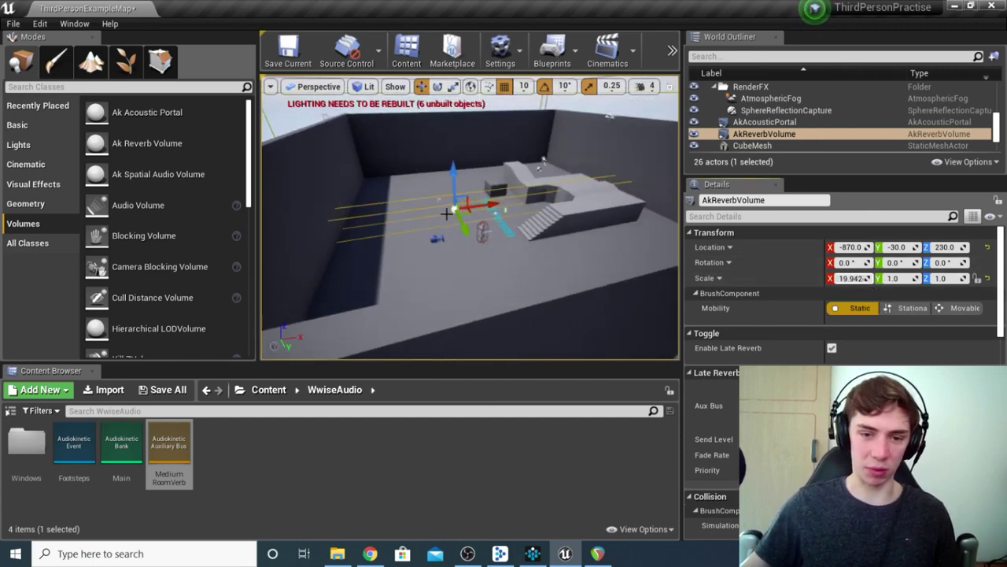
left_click_drag(487, 204, 520, 202)
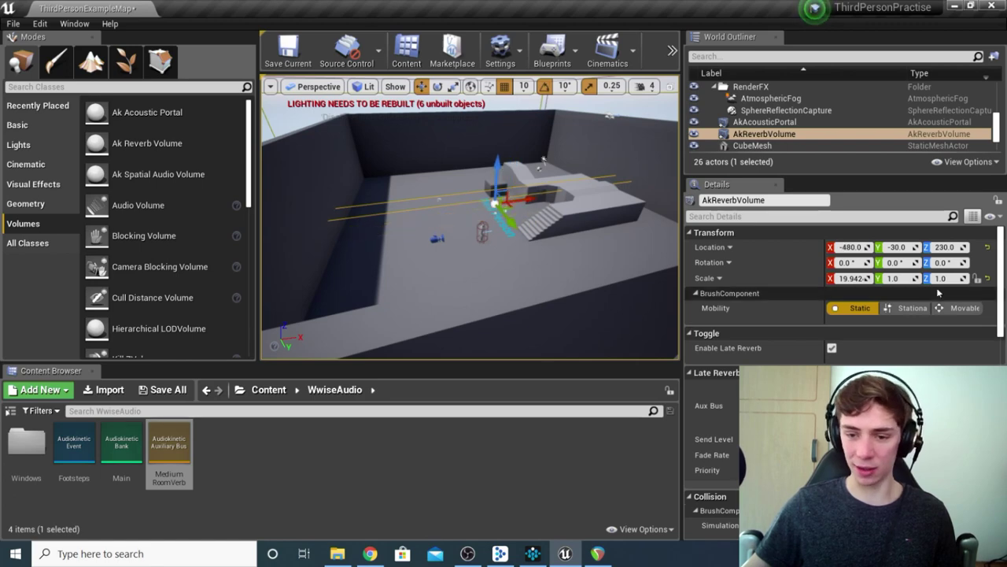
left_click_drag(893, 278, 925, 278)
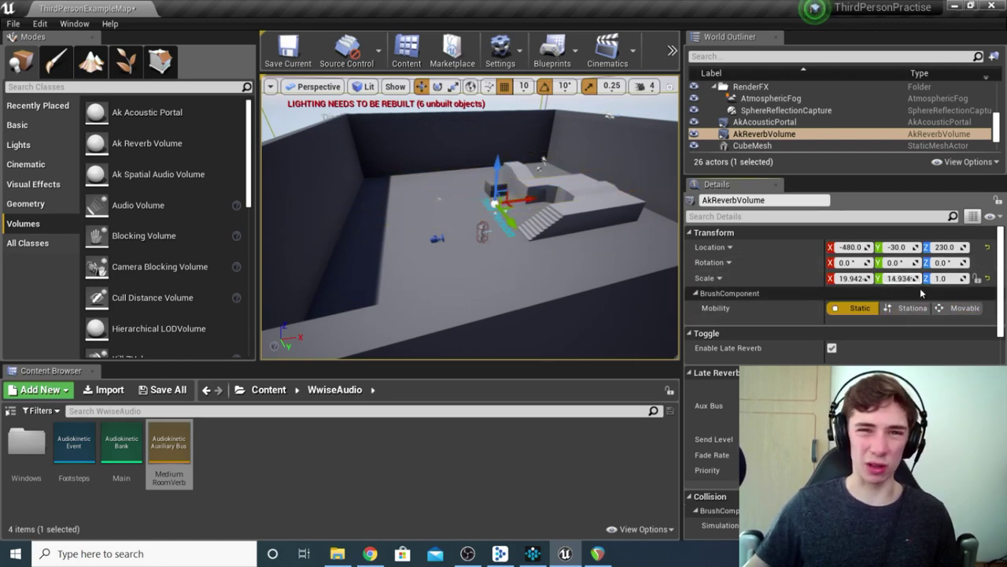
left_click(945, 279)
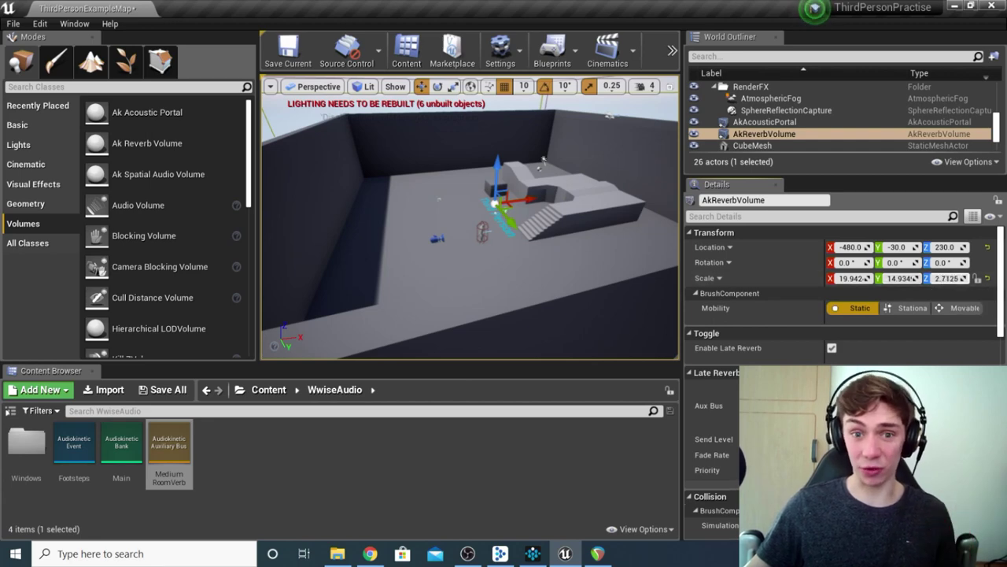
type("9.5")
key("Return")
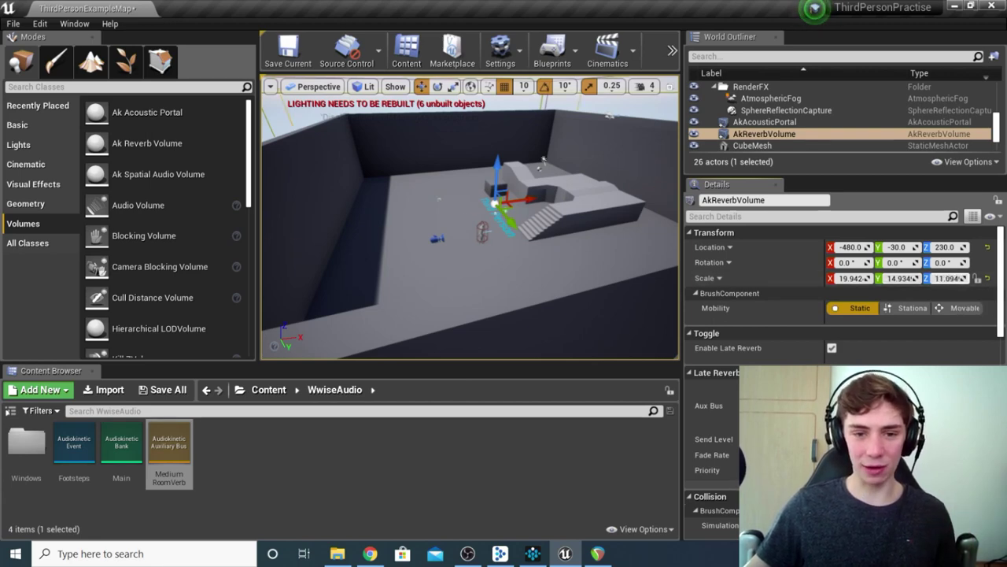
- Reduce the reverb volume's Z scale to about 7.195 and assign MediumRoomVerb as its late reverb Aux Bus
left_click_drag(944, 278, 913, 278)
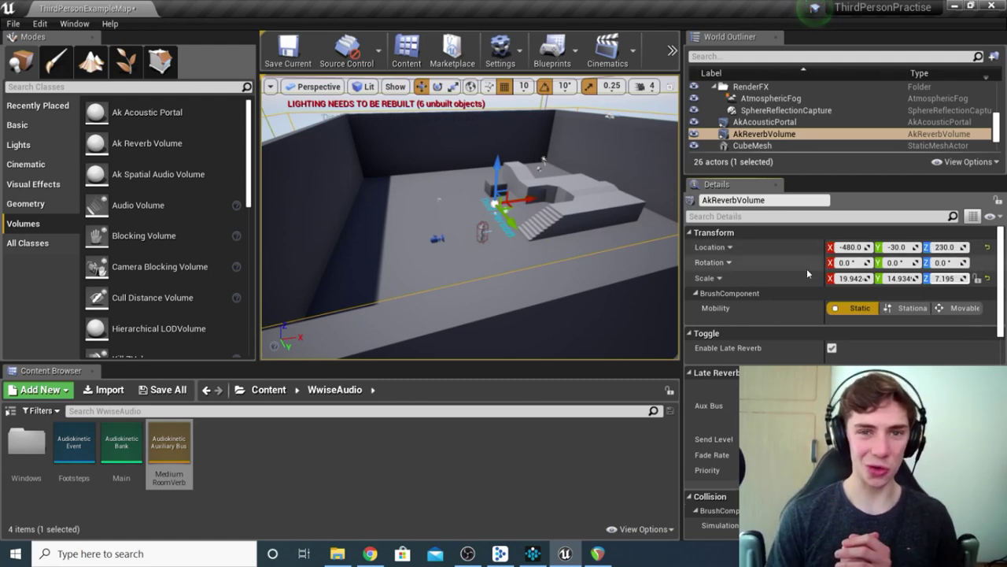
scroll(866, 270, "down", 4)
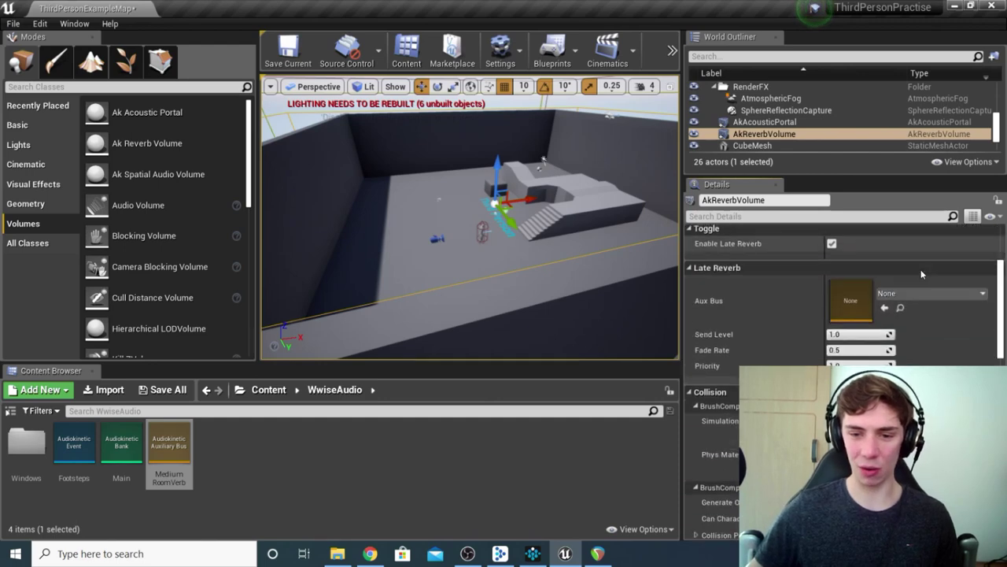
scroll(921, 272, "down", 2)
scroll(1000, 297, "up", 1)
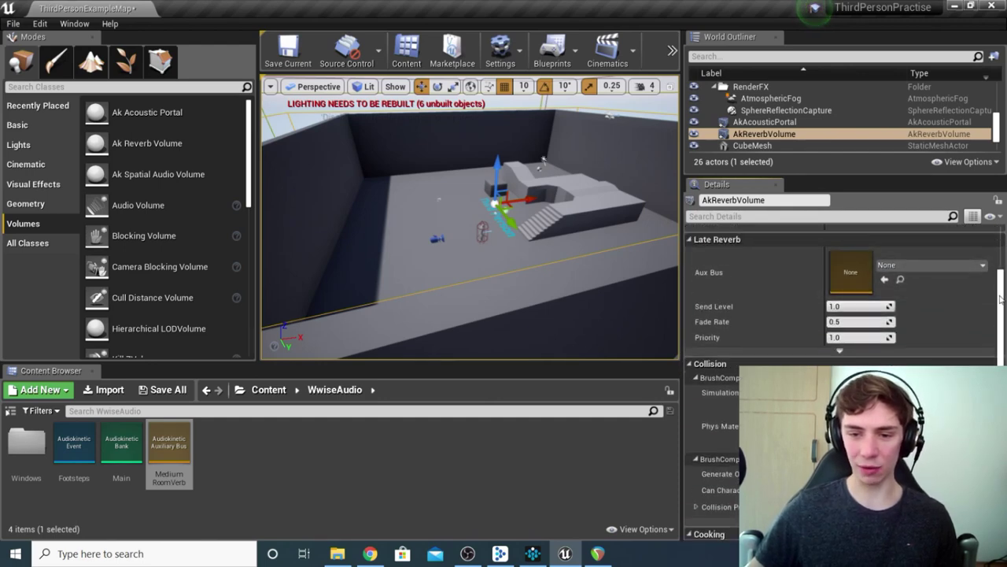
left_click(919, 267)
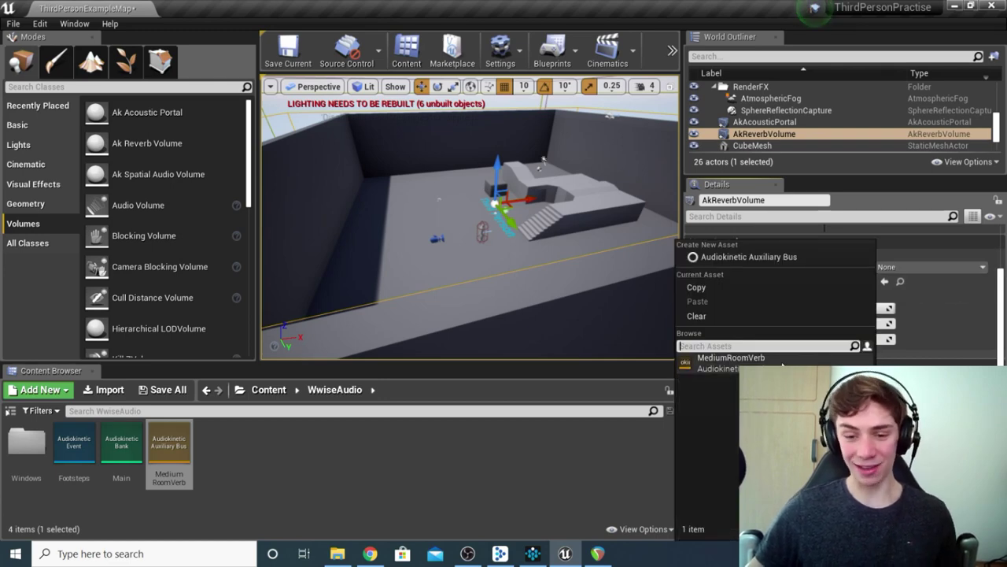
left_click(731, 357)
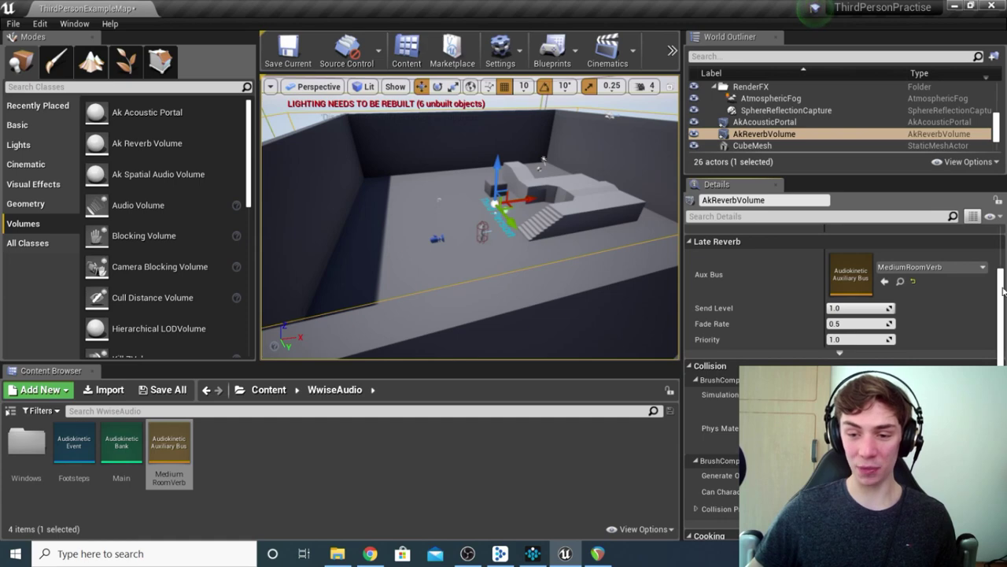
- Turn Enable Late Reverb off and on again for the reverb volume
mouse_move(1002, 292)
left_mouse_down()
mouse_move(1002, 318)
mouse_move(1001, 299)
mouse_move(1000, 310)
left_mouse_up()
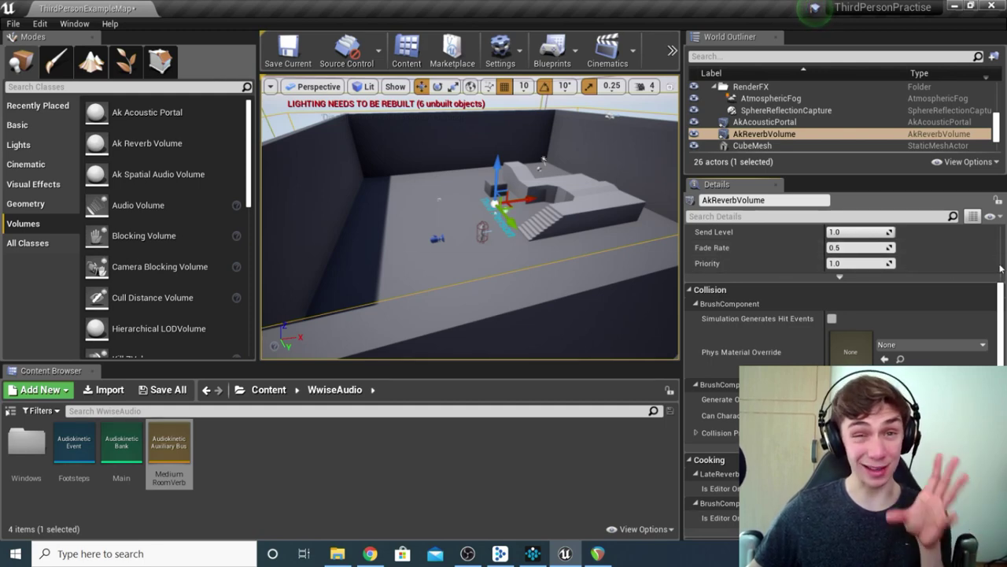
scroll(787, 275, "up", 3)
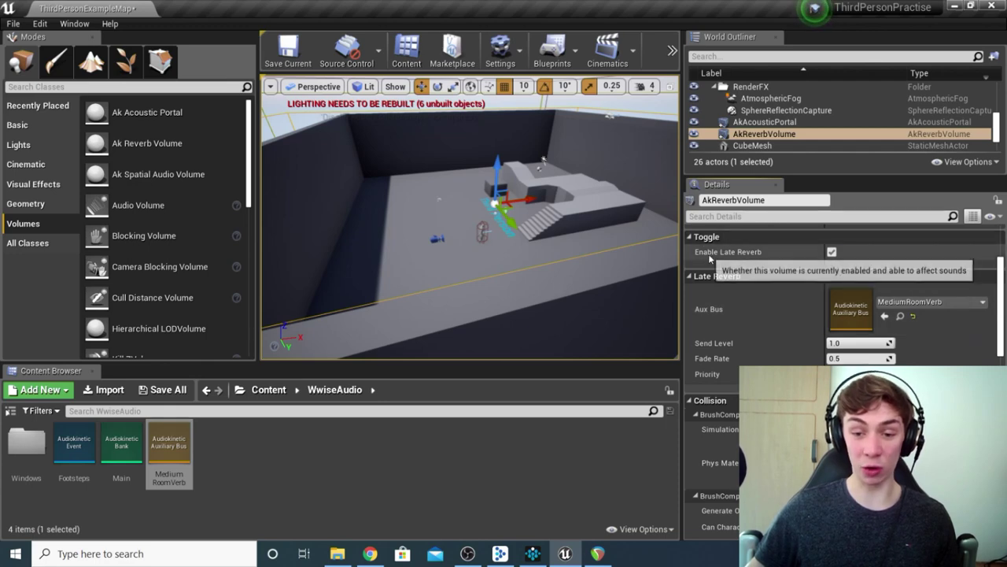
left_click(833, 252)
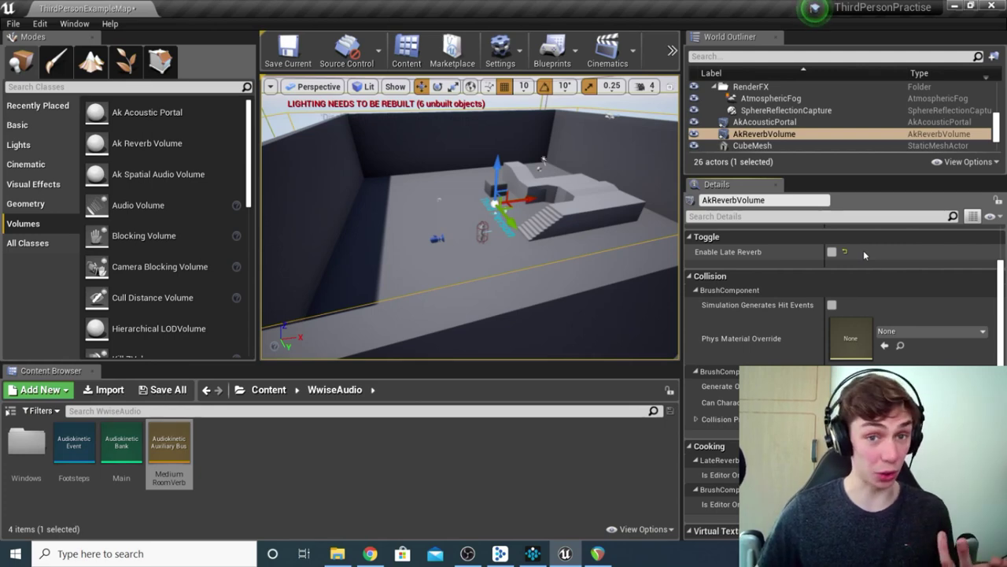
left_click(832, 252)
- Look through the reverb volume's Brush Settings and its available brush shapes without choosing another shape
left_click_drag(1002, 285, 1001, 386)
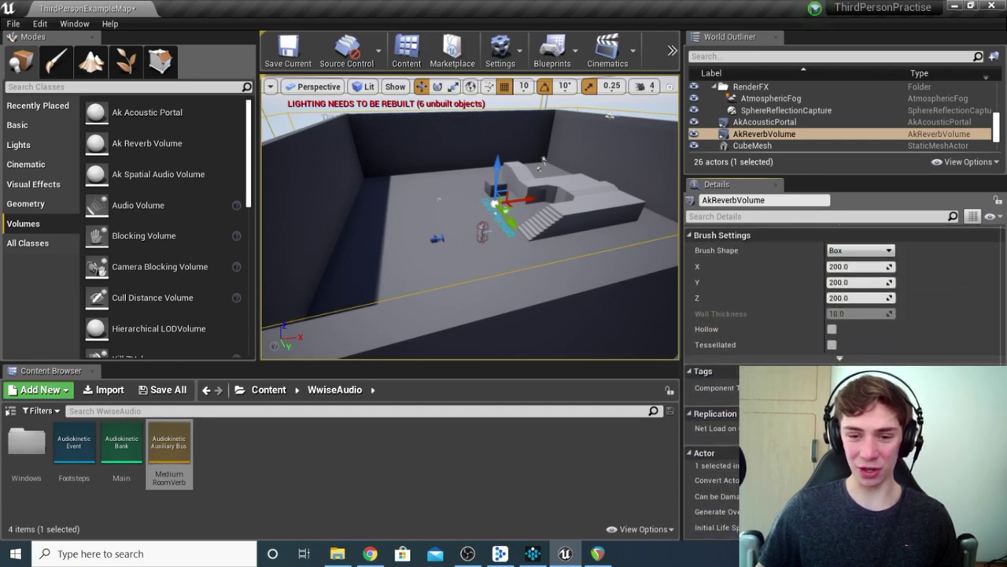
left_click(876, 250)
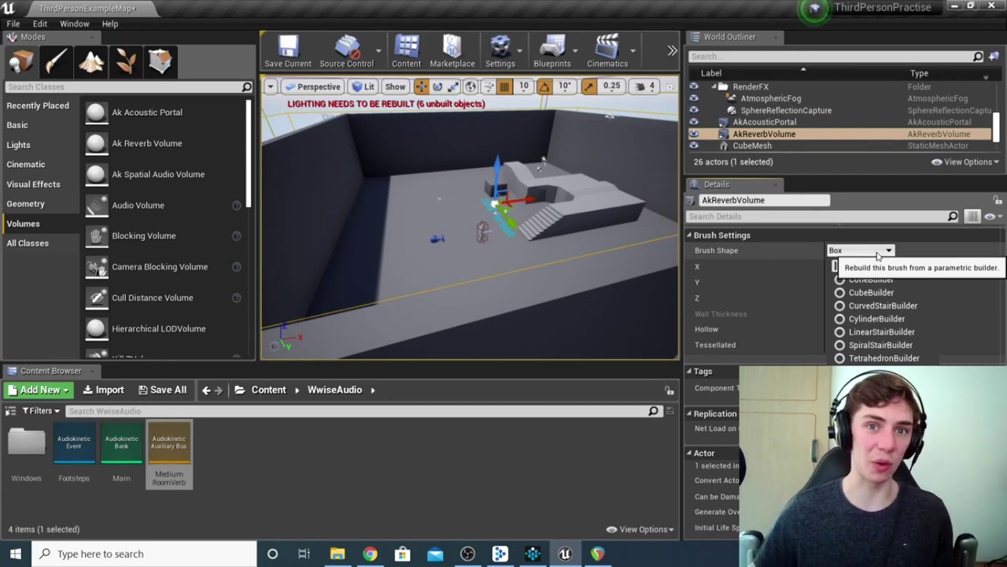
left_click(591, 268)
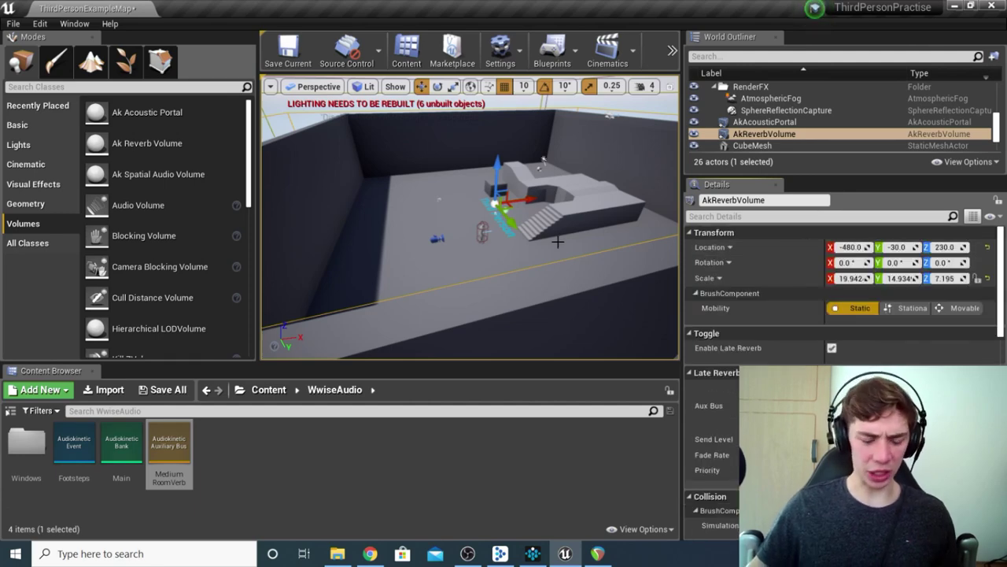
- Play the level, run the character around inside the room to listen to the footsteps' reverb, and stop playing
left_click(673, 50)
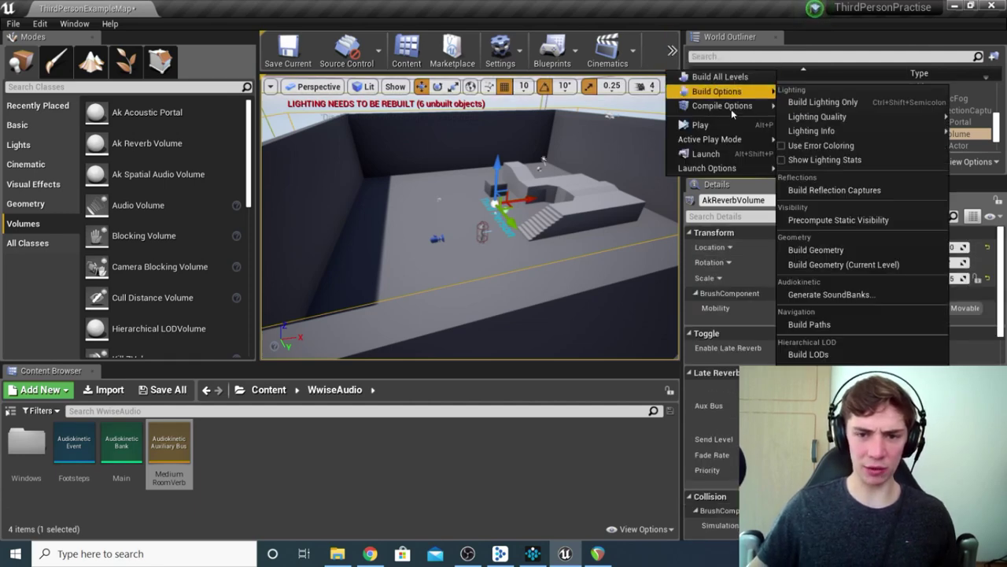
left_click(727, 131)
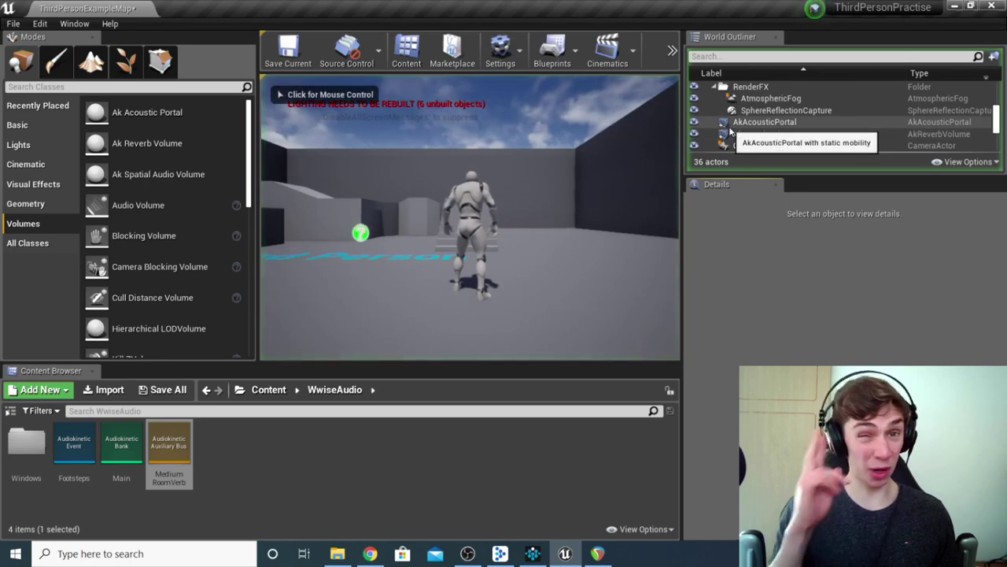
left_click(609, 127)
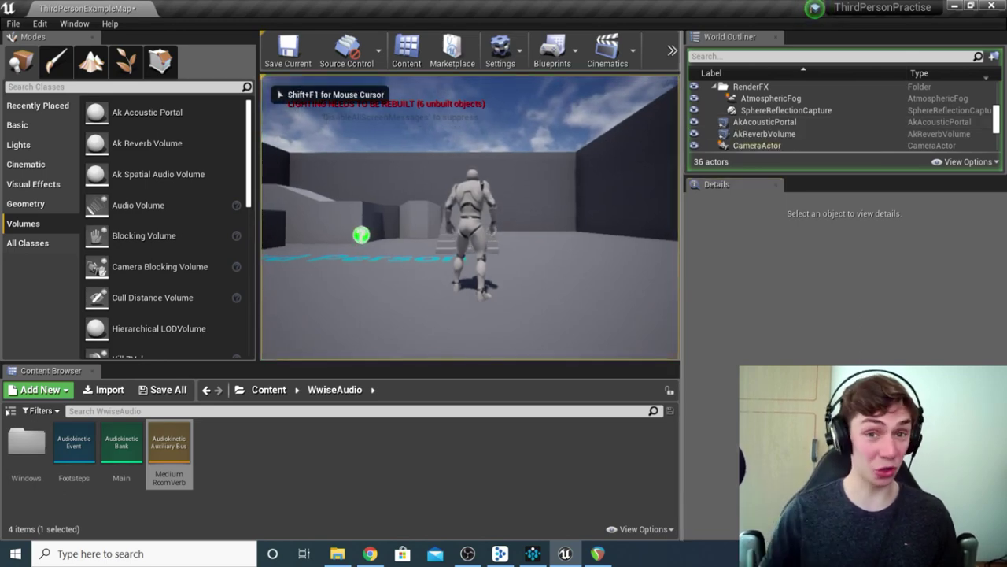
key("w")
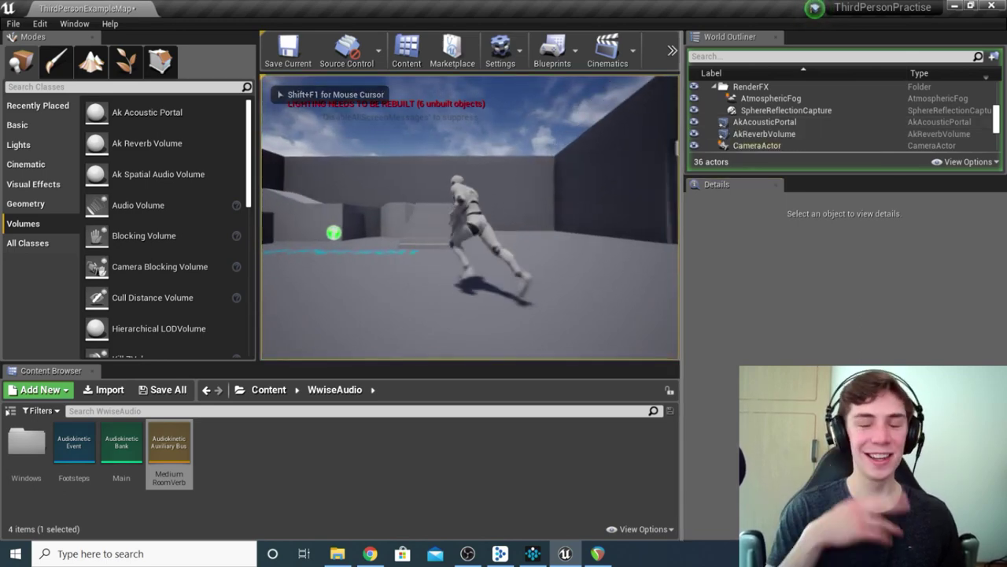
key("s")
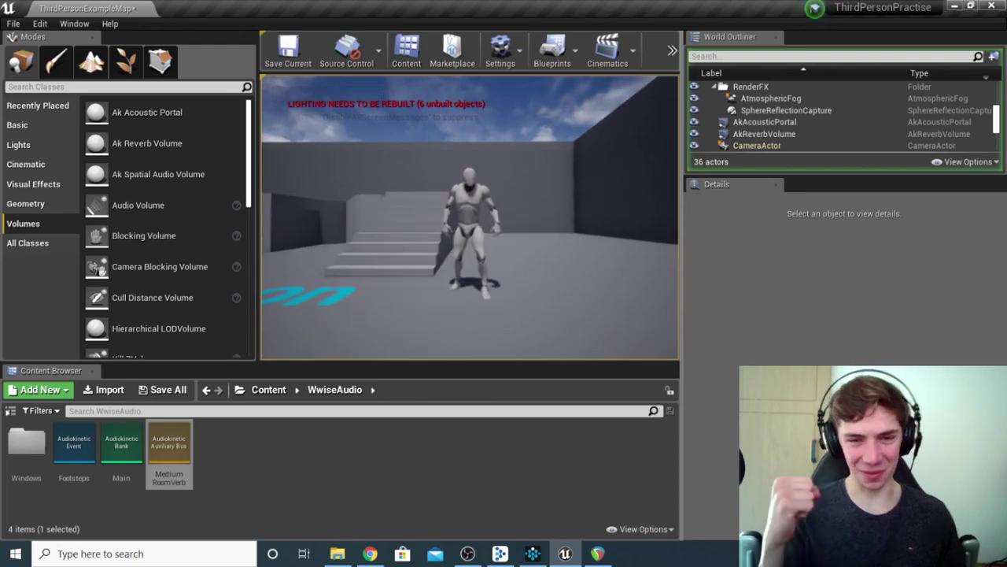
key("Escape")
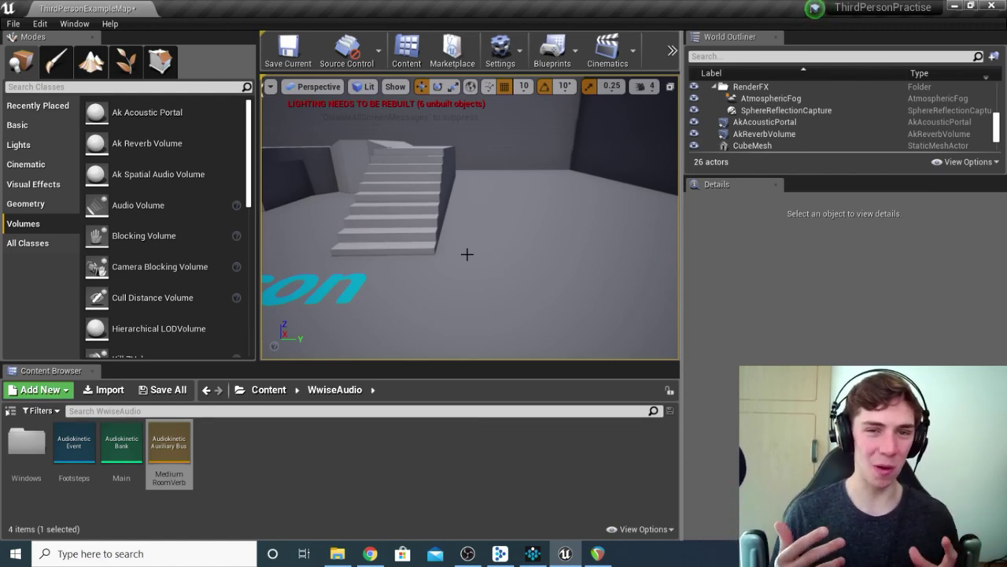
- Check the Main bank in Wwise's SoundBank Manager, and back in Unreal Engine view the Main bank asset's available actions
left_click(532, 553)
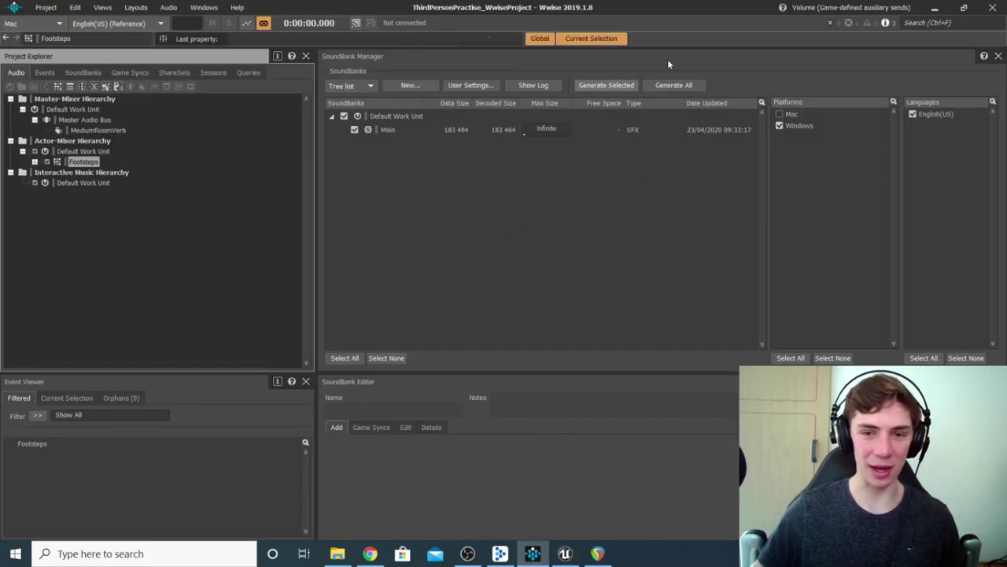
left_click(565, 553)
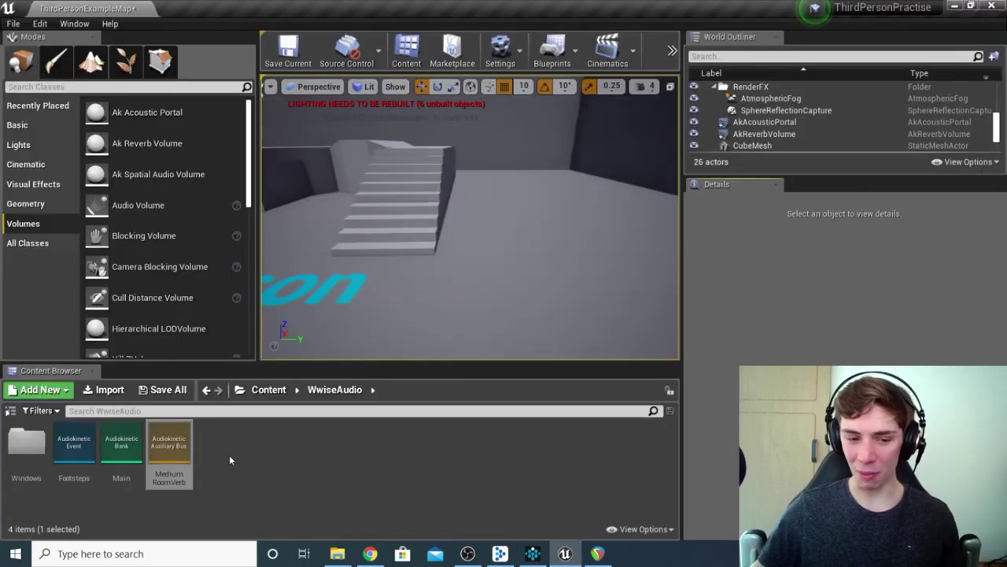
left_click(130, 446)
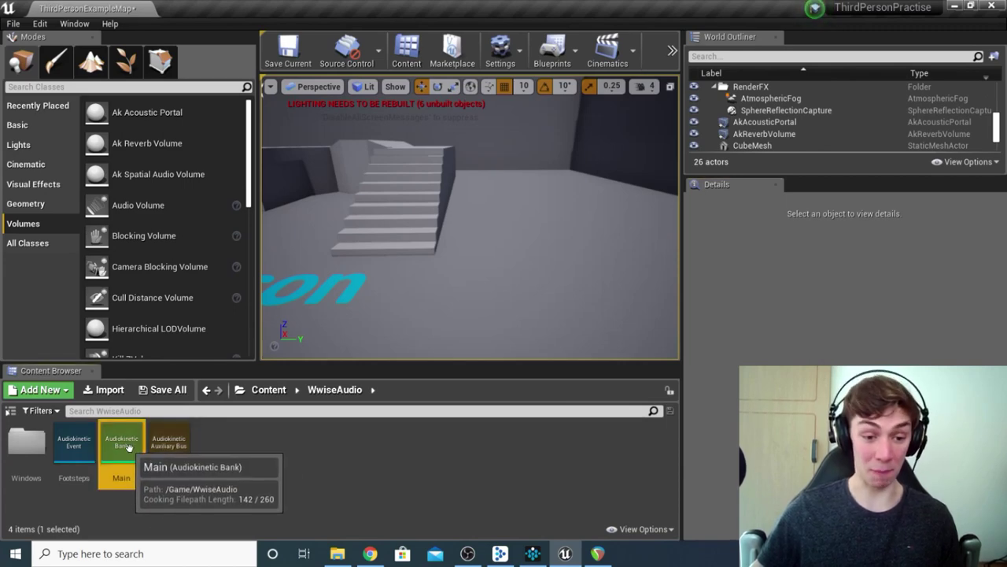
right_click(129, 447)
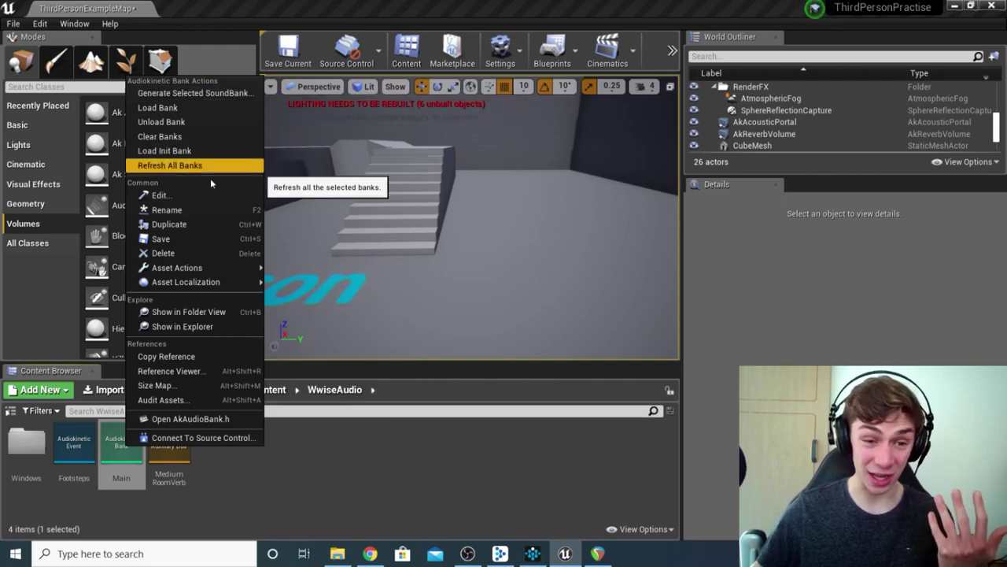
left_click(351, 484)
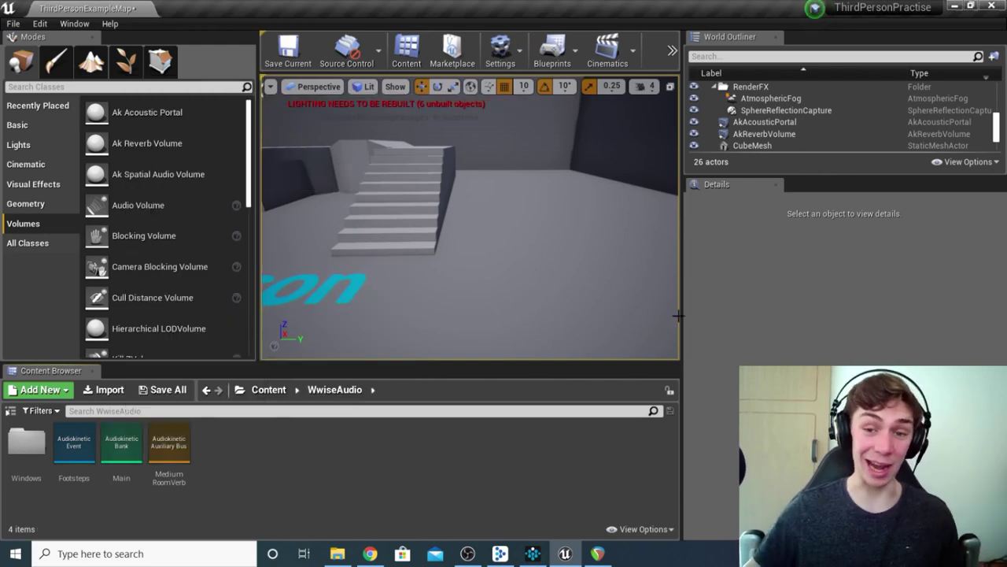
- Play the level again, run the character out through the doorway to compare footsteps outside the reverb volume, and stop playing
left_click(765, 134)
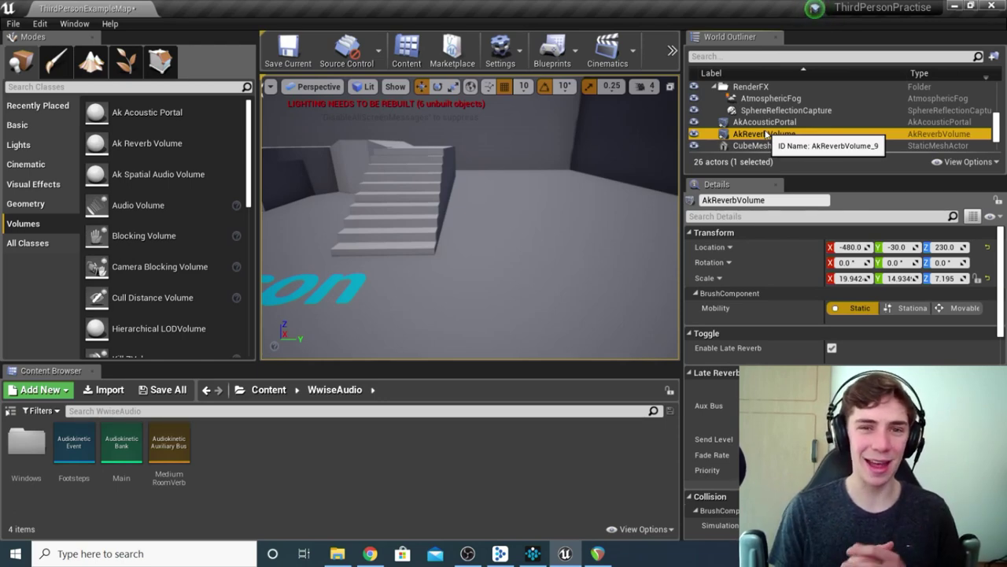
right_click(498, 152)
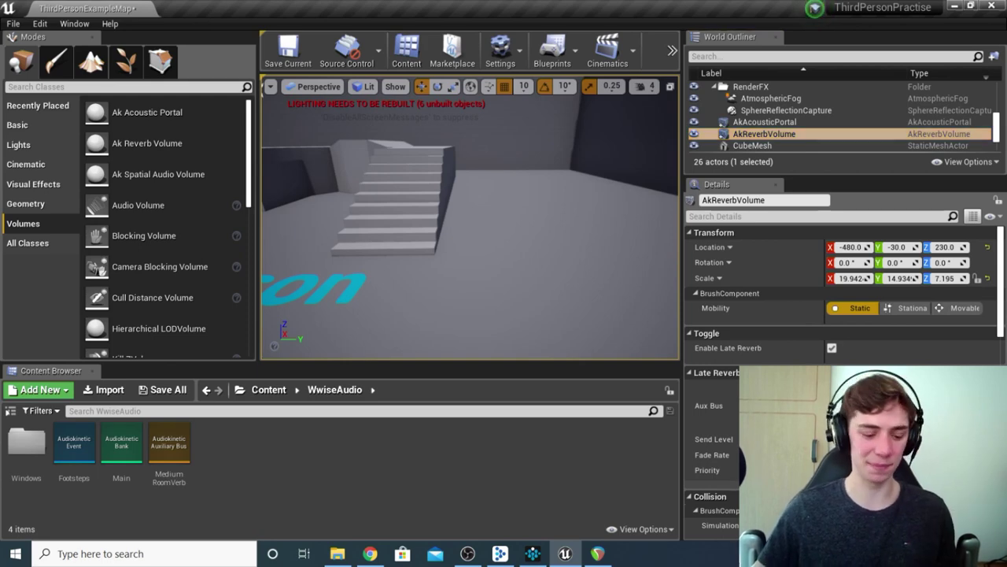
key("alt+p")
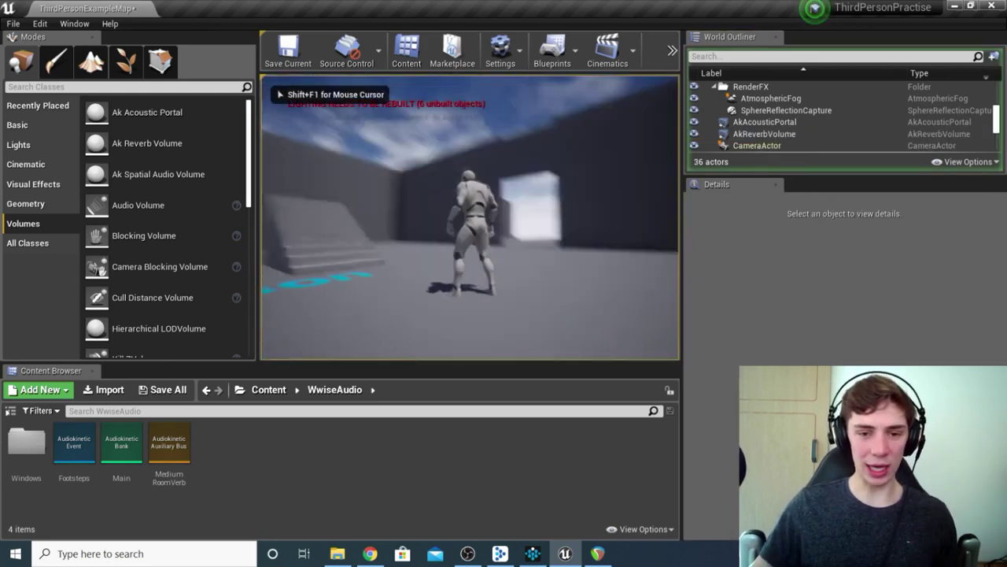
key("w")
key("w")
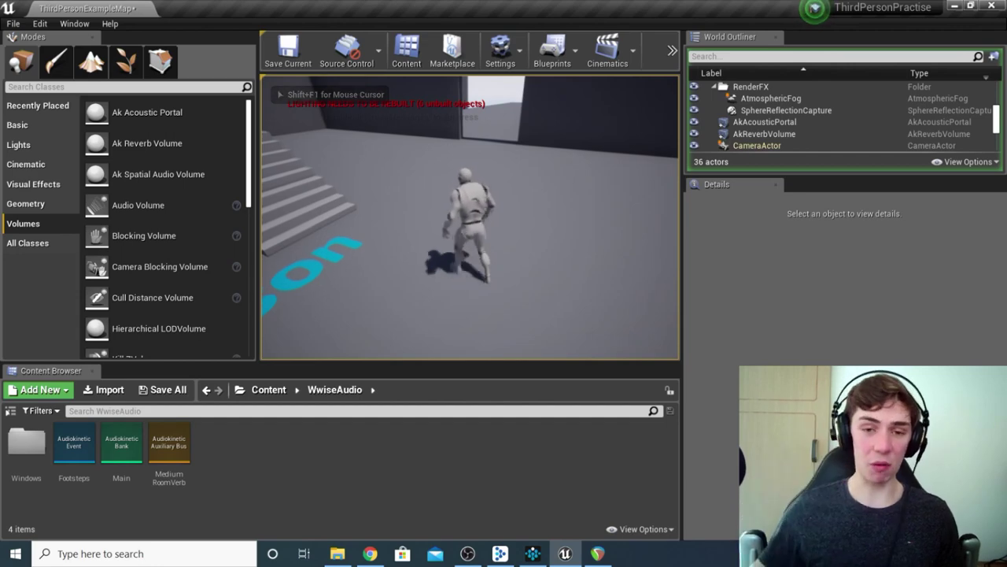
key("w")
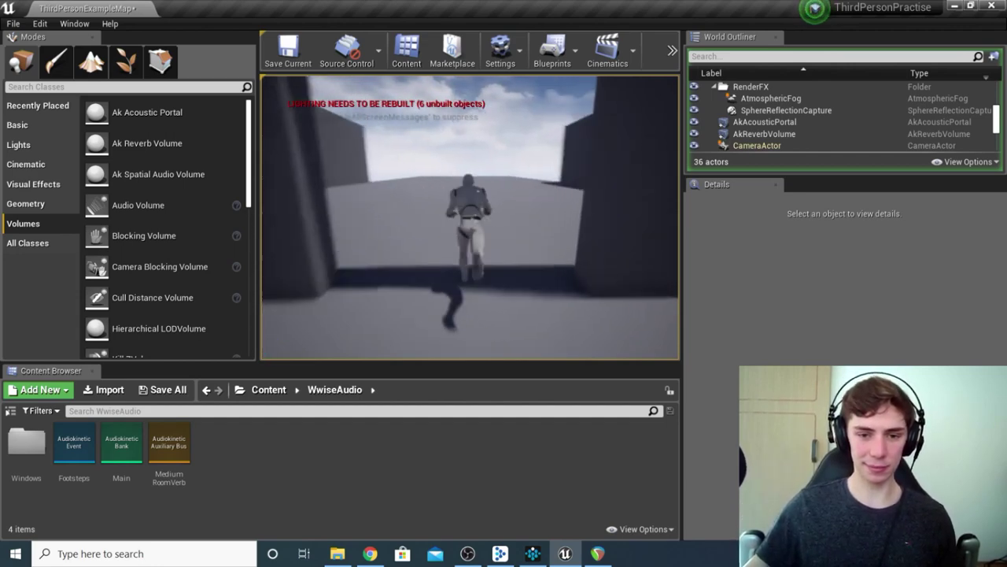
key("s")
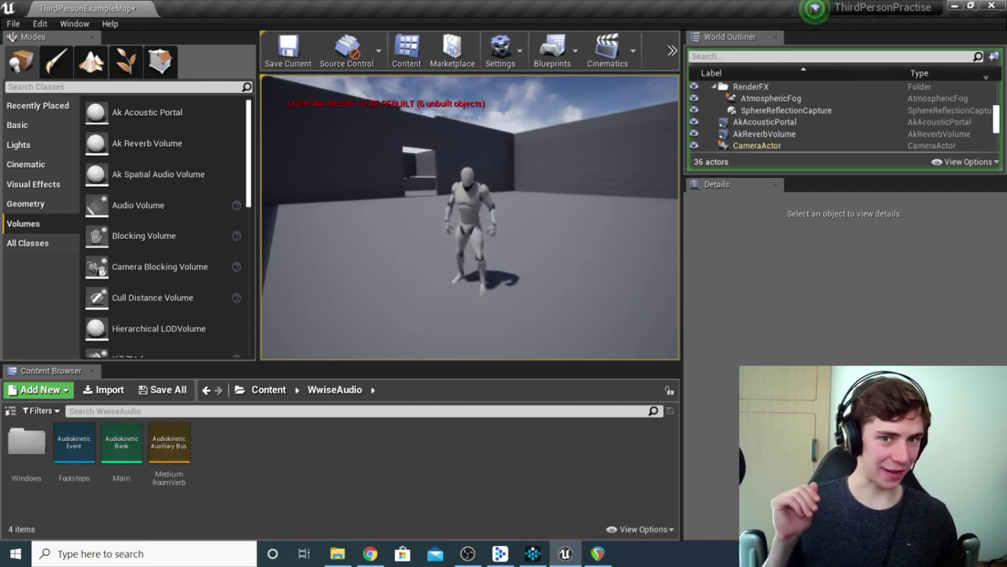
key("w")
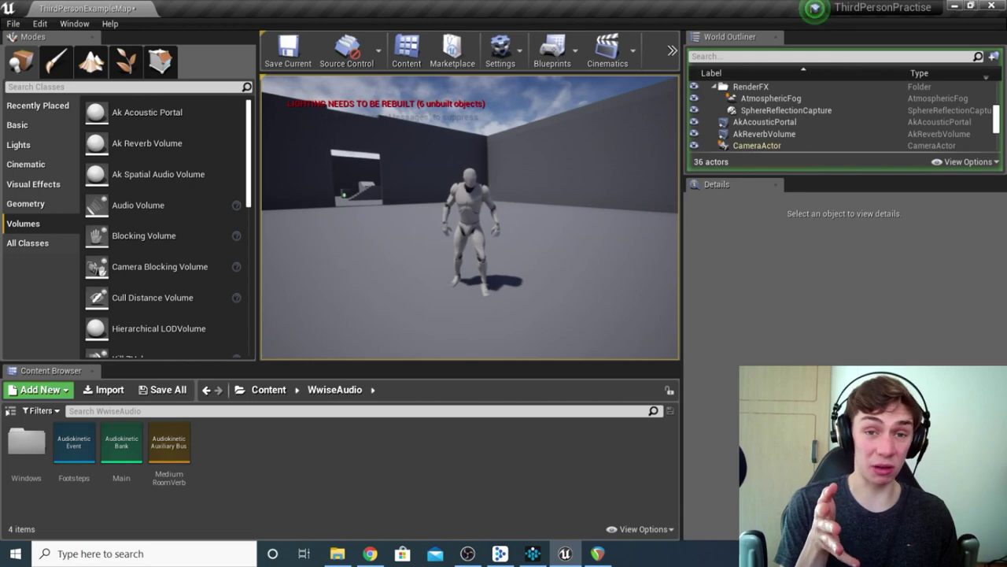
key("Escape")
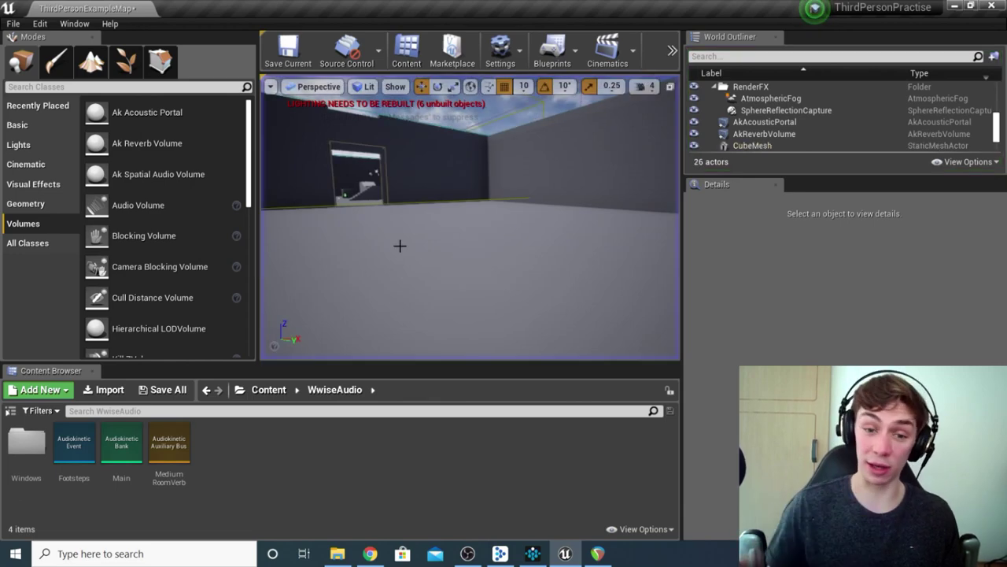
- Select AkReverbVolume and review its Late Reverb settings, including Send Level, Fade Rate and Priority, and its Collision settings
left_click(796, 134)
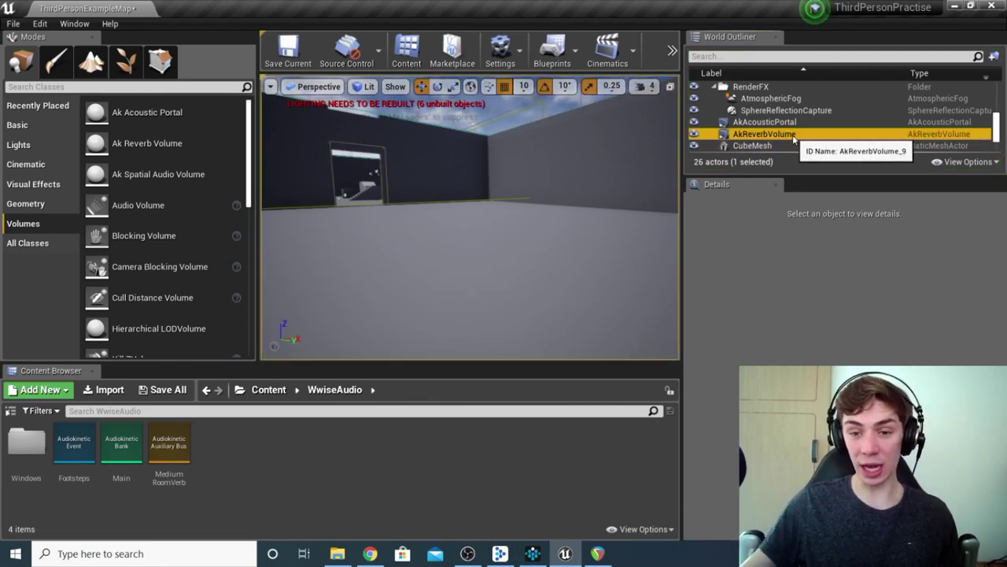
scroll(811, 352, "down", 1)
scroll(811, 352, "down", 5)
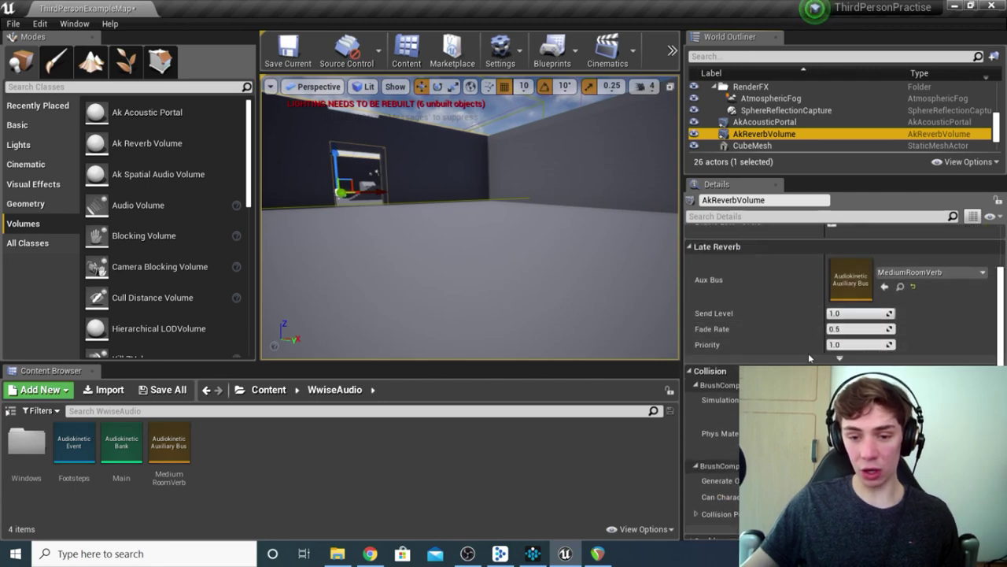
scroll(798, 251, "down", 2)
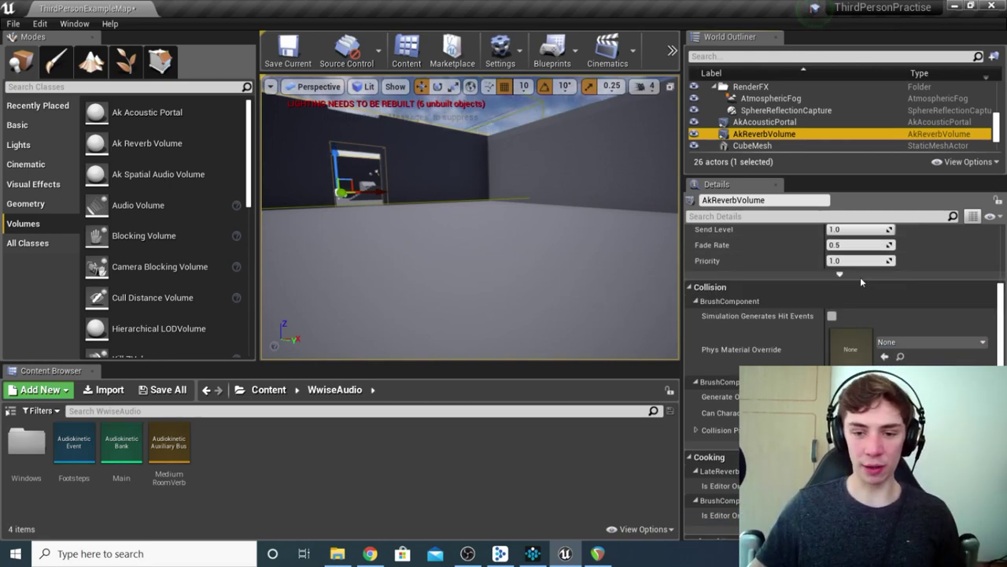
scroll(819, 260, "up", 2)
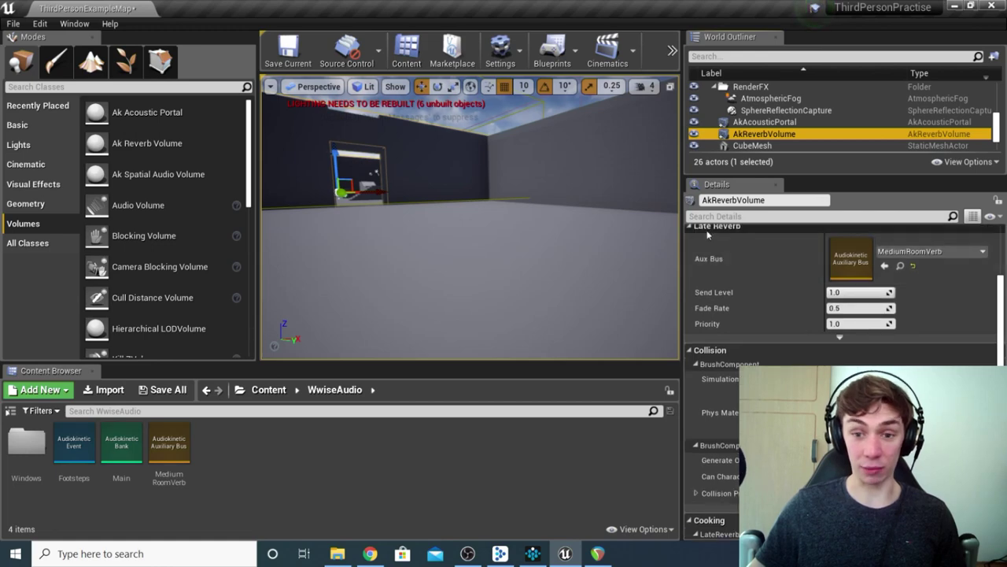
scroll(732, 257, "down", 4)
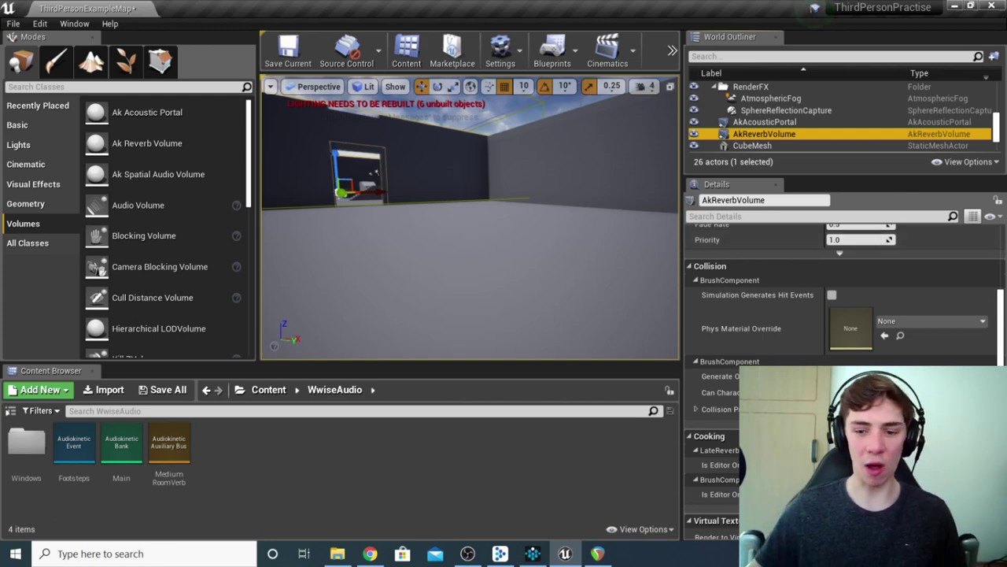
- Check the AkReverbVolume's Priority description and set its Fade Rate to 10
mouse_move(865, 239)
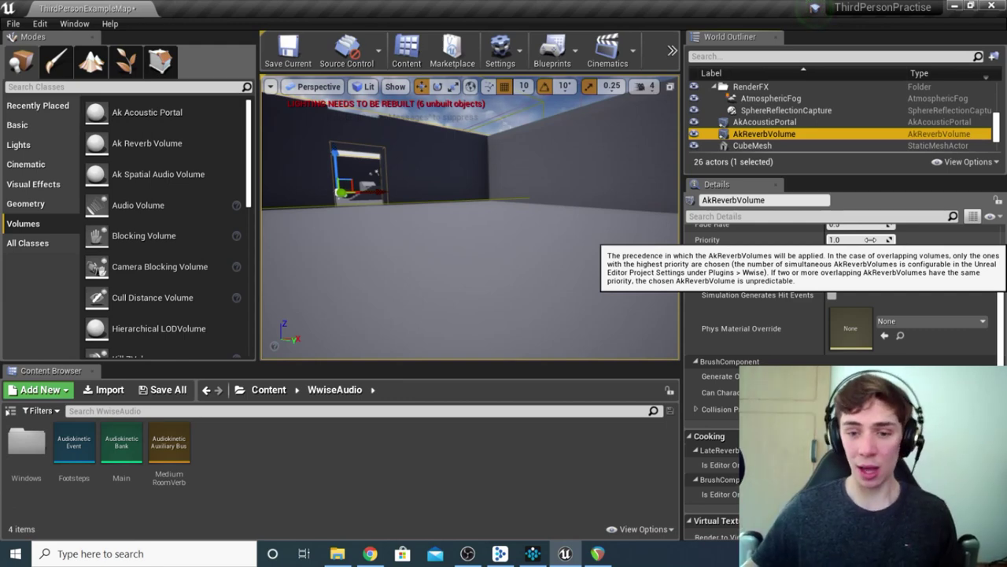
scroll(800, 258, "up", 1)
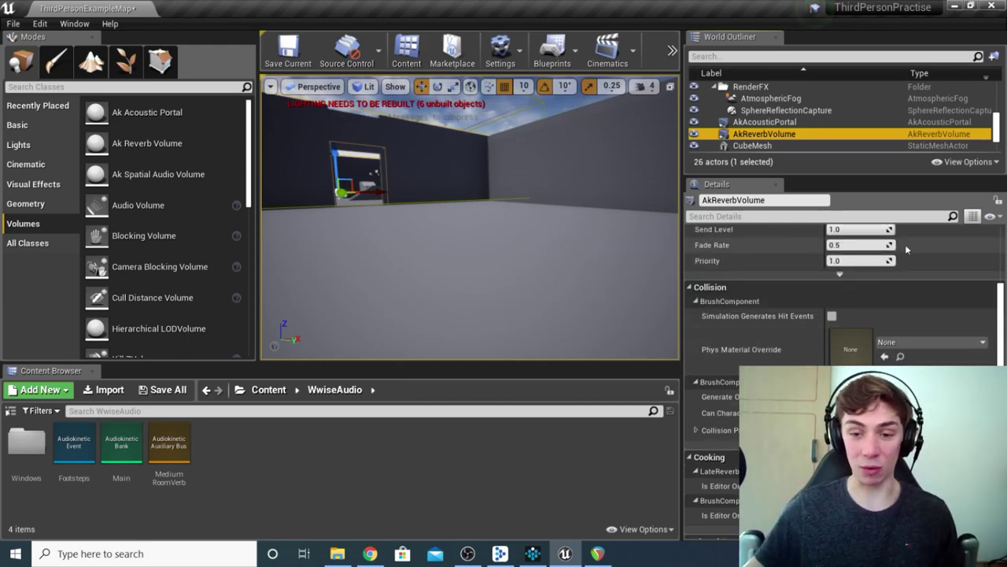
left_click(869, 245)
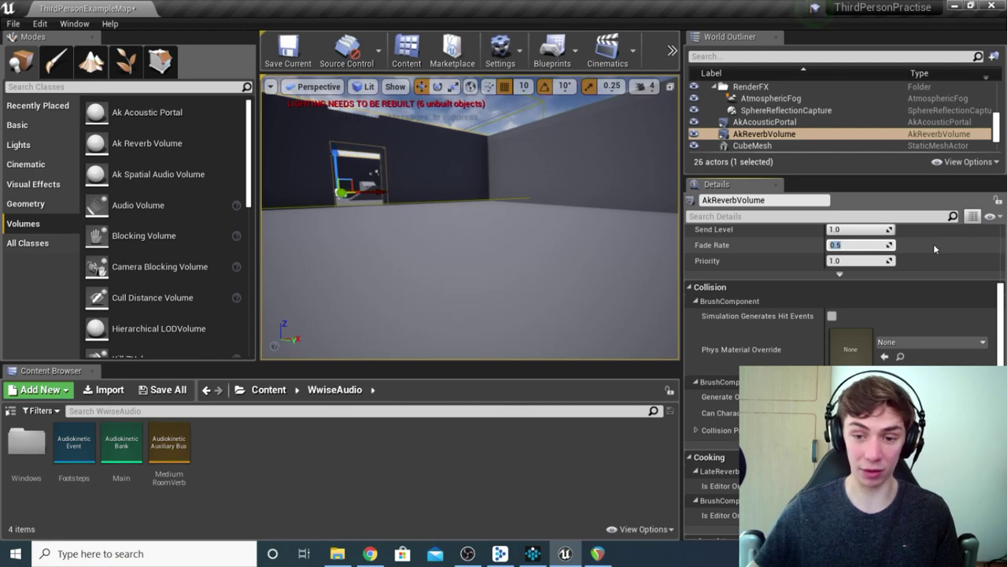
type("10")
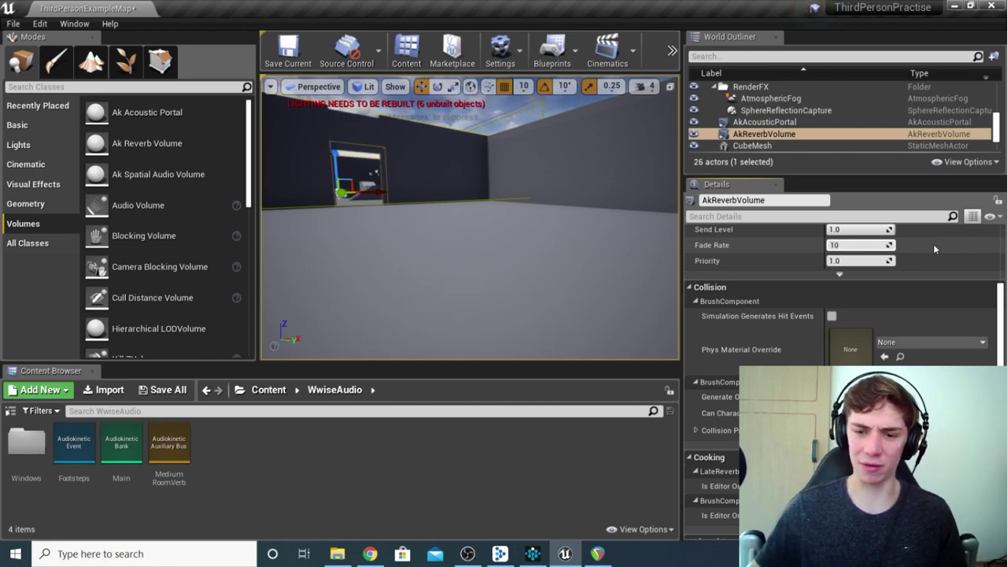
key("Return")
- Play the level, run the character back and forth through the doorway to hear the reverb's fade, and stop playing
left_click(671, 50)
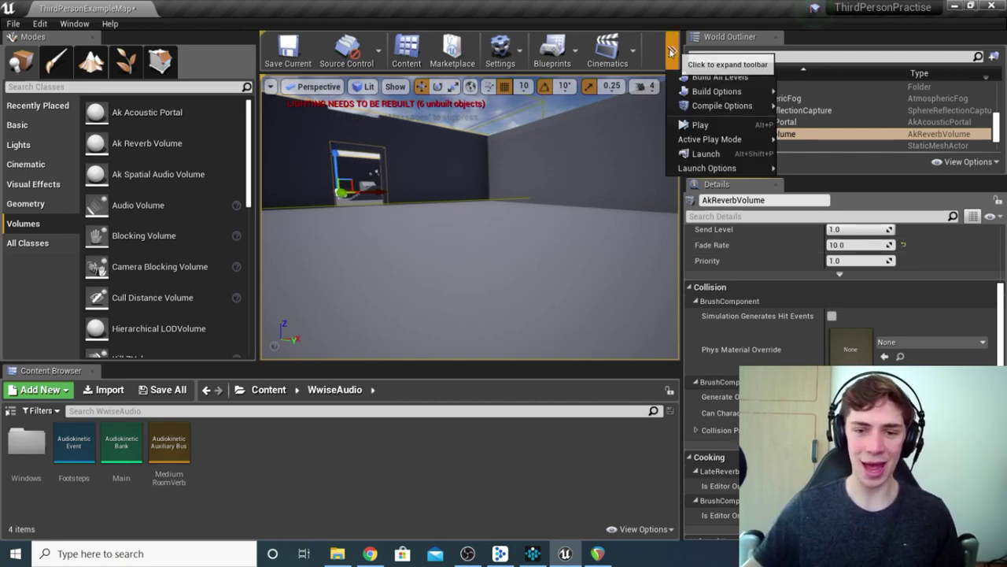
left_click(694, 125)
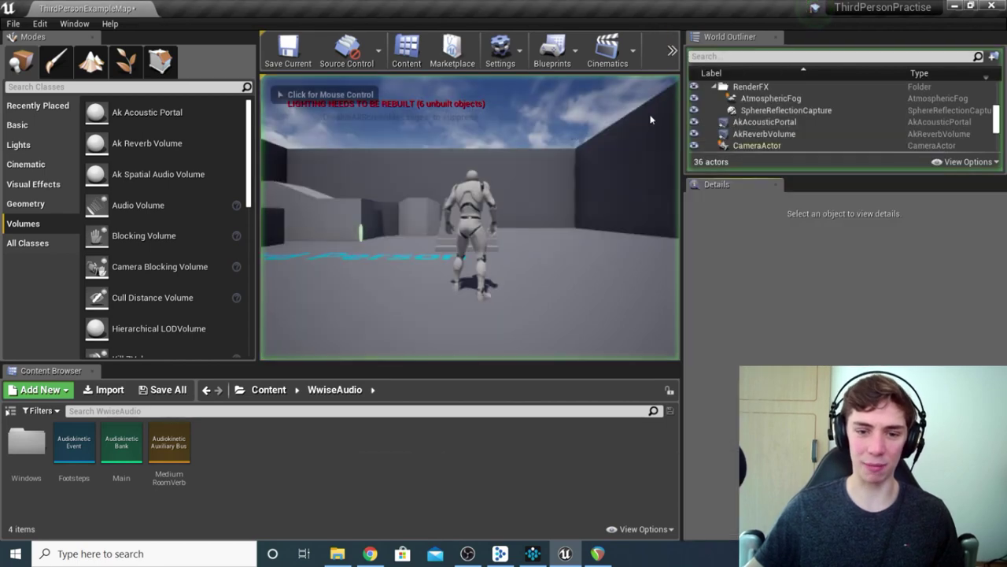
left_click(361, 232)
key("w")
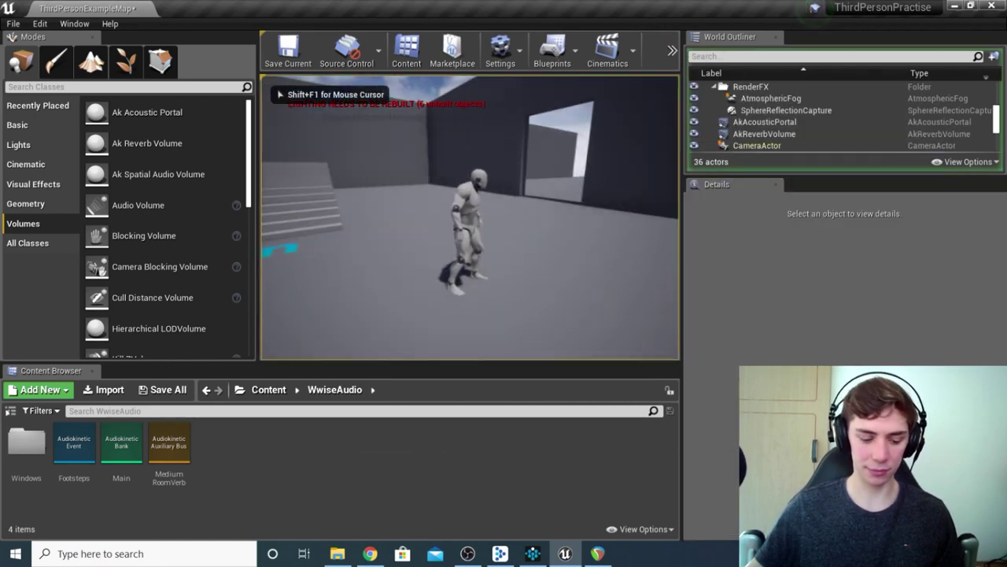
key("w")
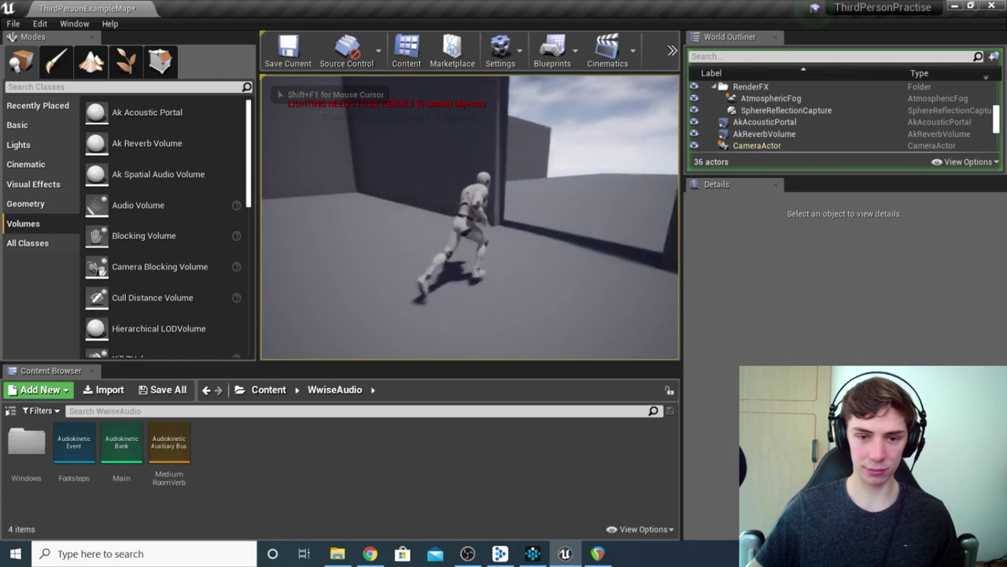
key("w")
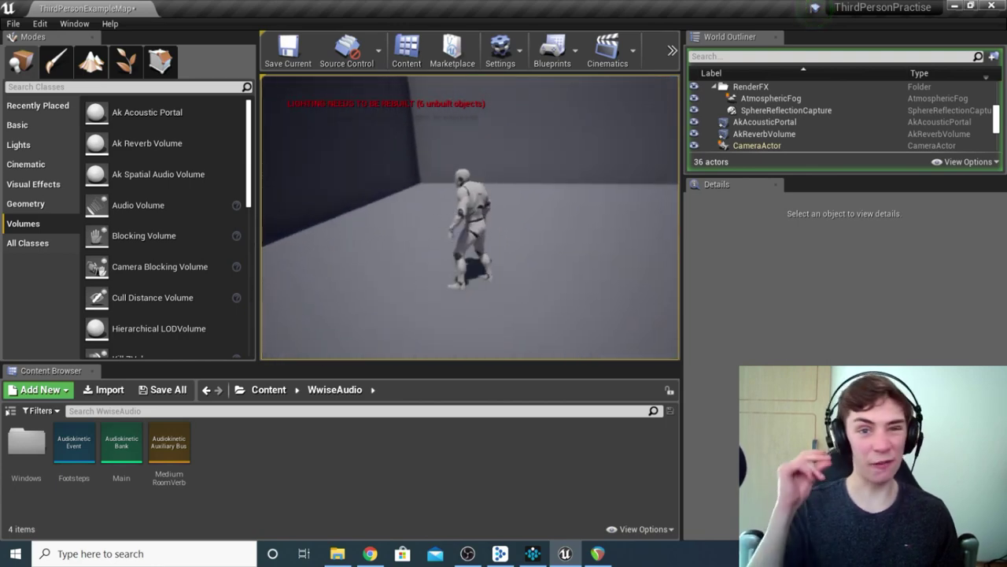
key("w")
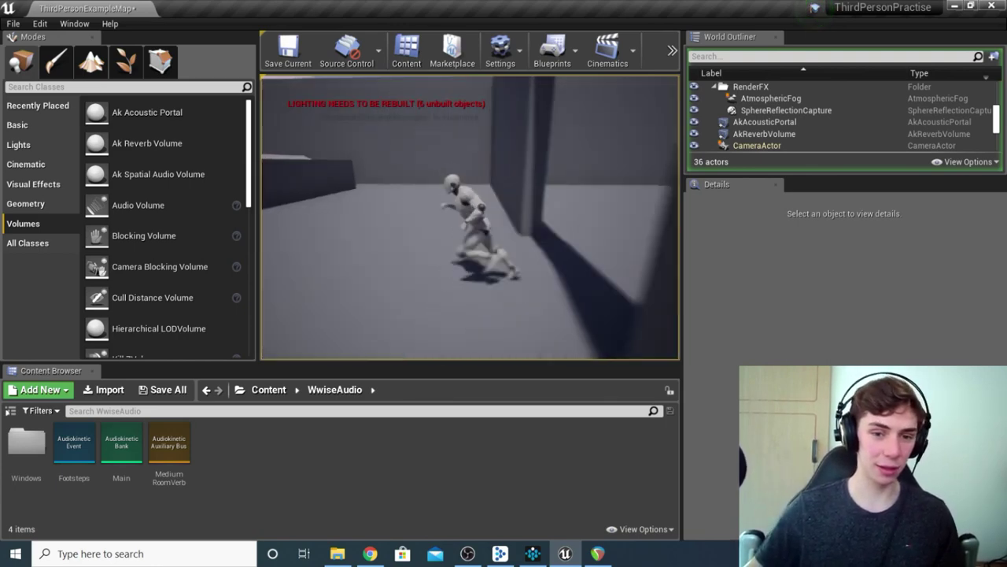
key("w")
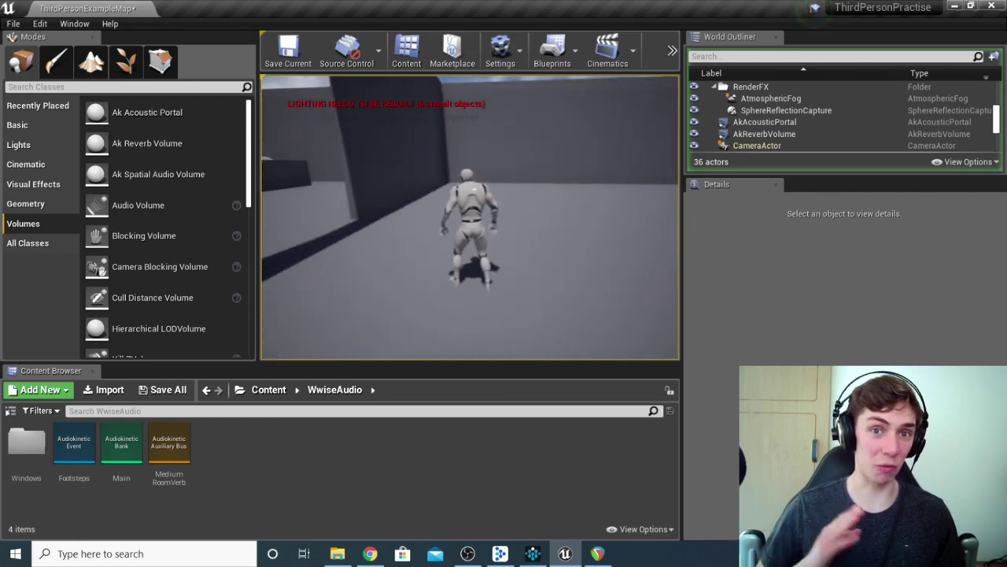
key("w")
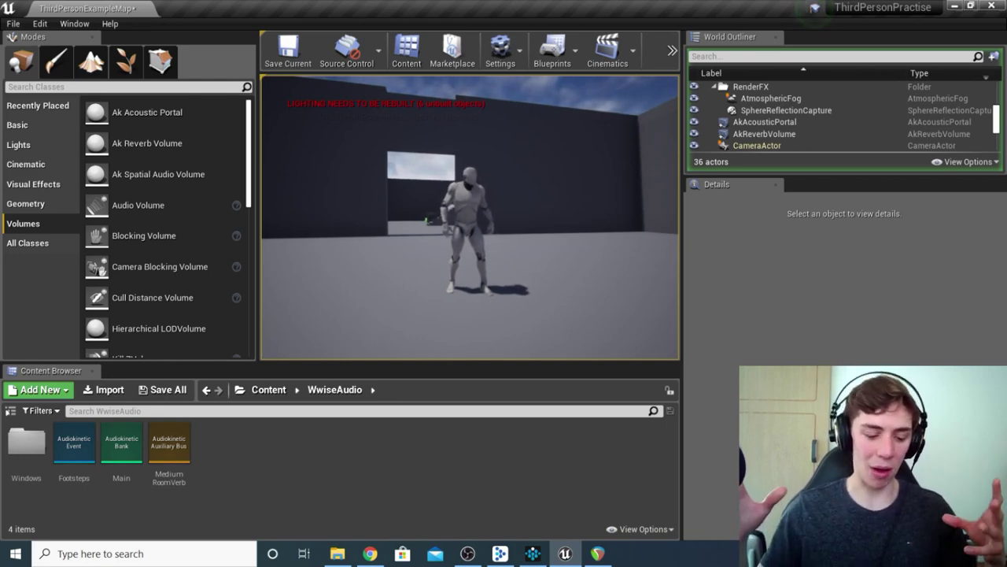
key("Escape")
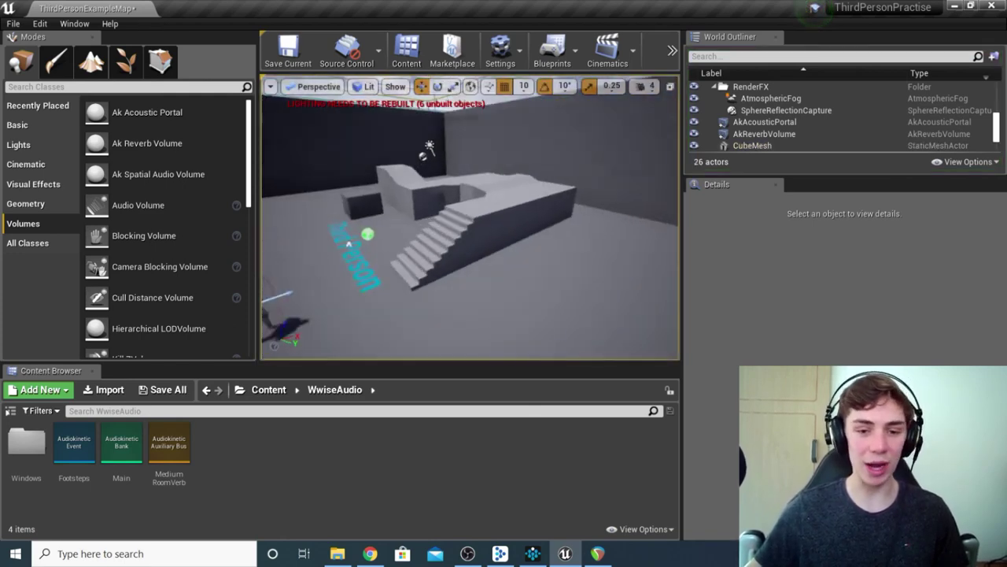
right_click_drag(544, 191, 544, 191)
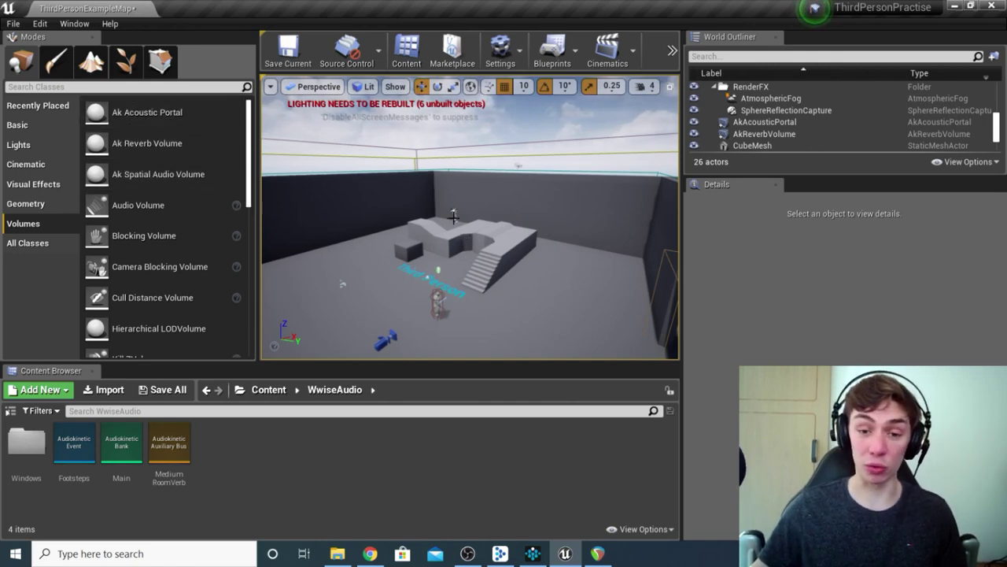
right_click_drag(453, 216, 482, 206)
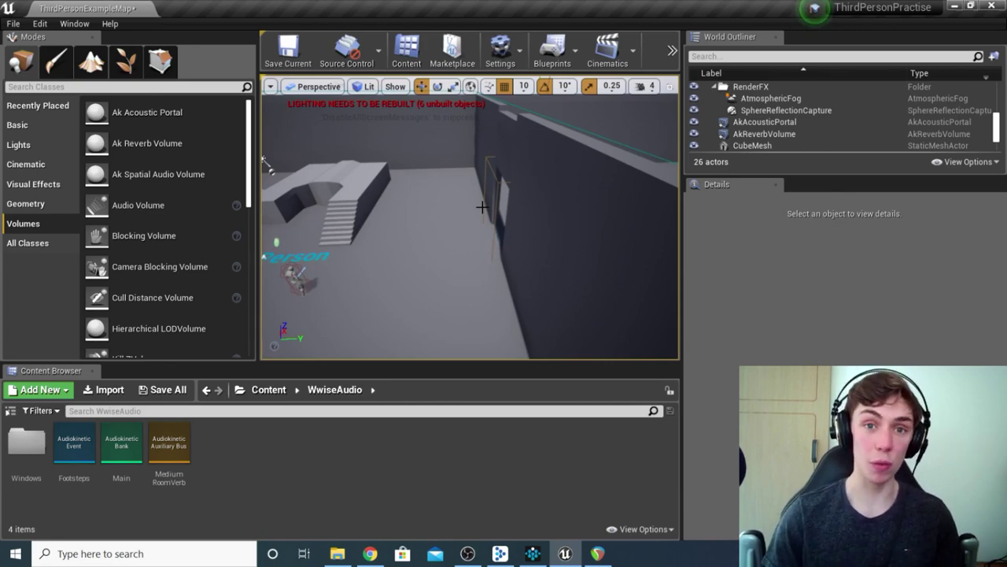
mouse_move(482, 207)
right_mouse_down()
mouse_move(438, 201)
mouse_move(464, 185)
mouse_move(482, 193)
right_mouse_up()
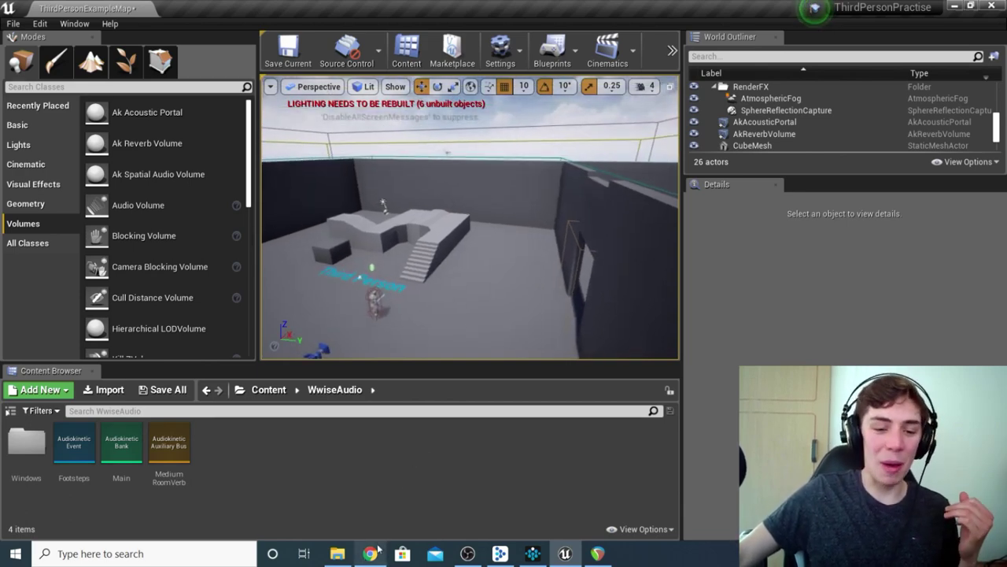
- Switch to Chrome and look through the lessons and .uasset downloads on the Scott Game Sounds Wwise & Unreal page
mouse_move(378, 551)
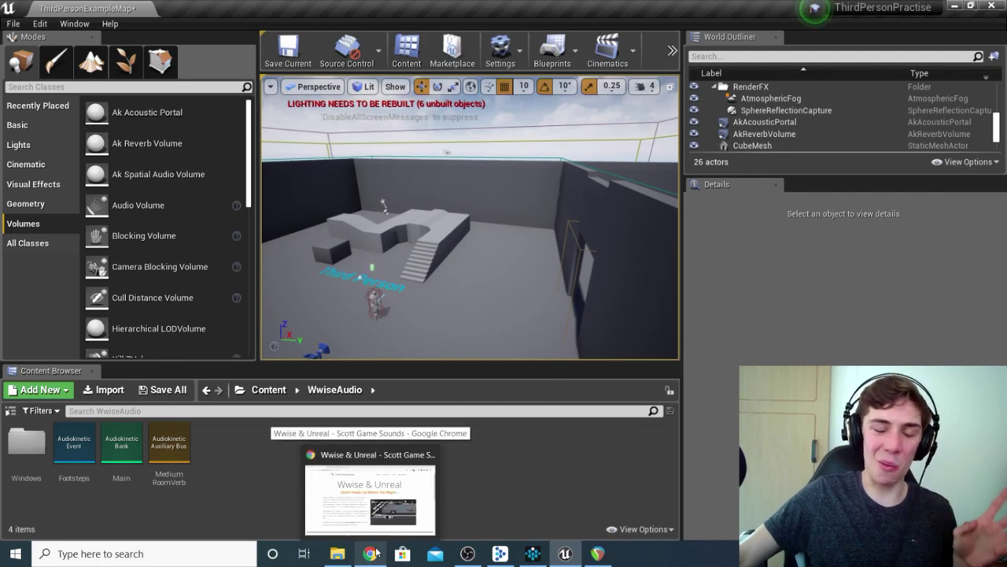
left_click(376, 553)
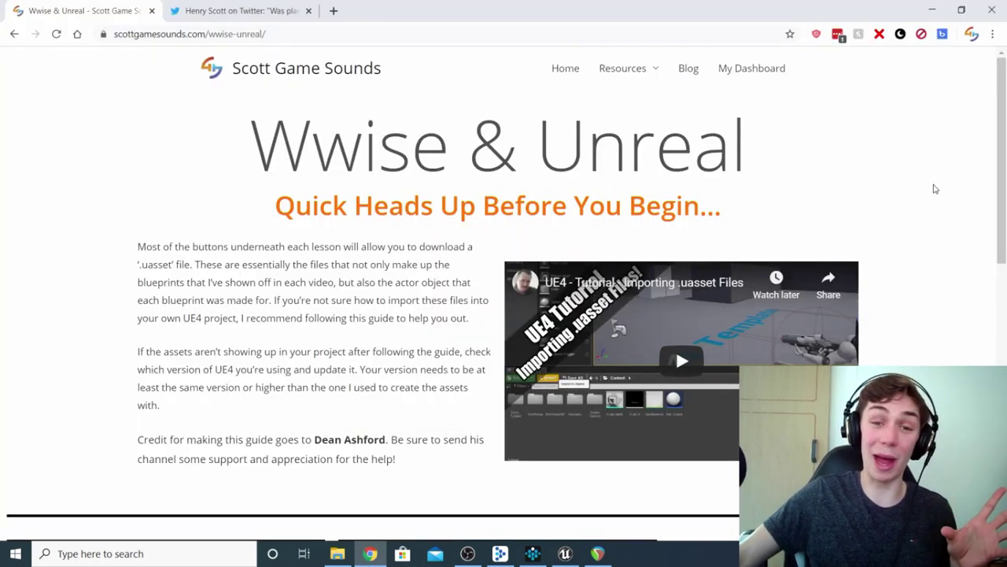
scroll(935, 189, "down", 7)
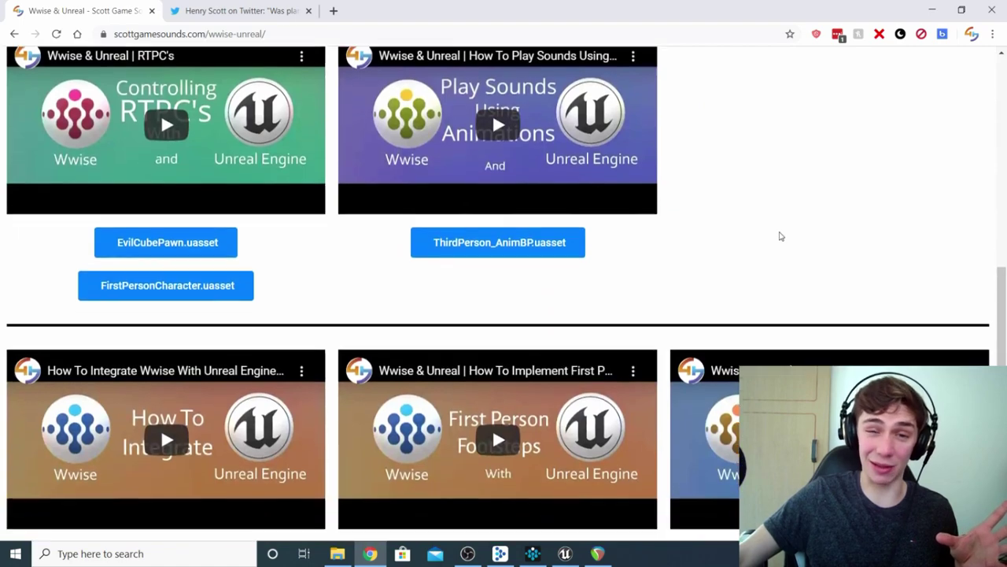
scroll(803, 212, "down", 1)
scroll(827, 189, "up", 8)
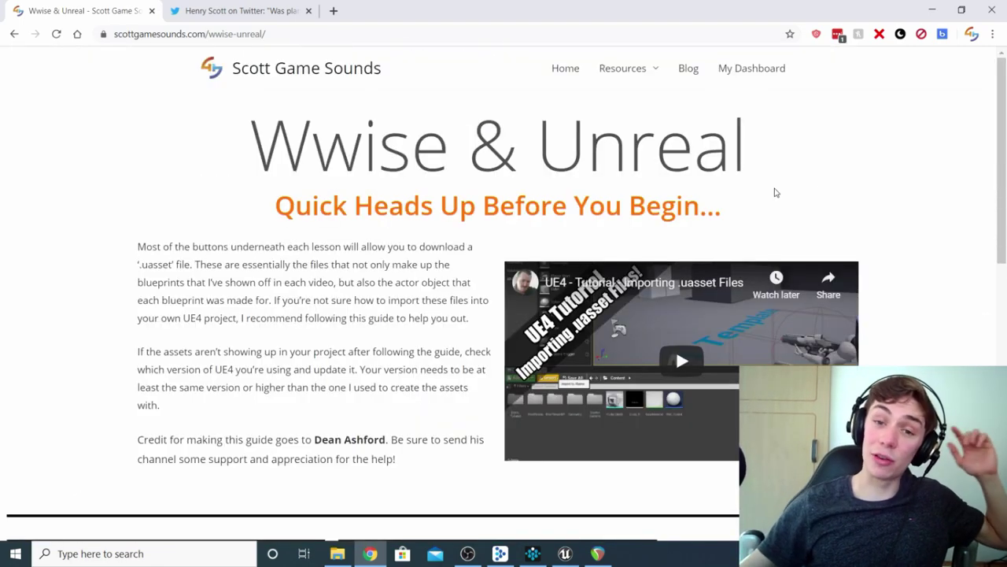
- Open the Scott Game Sounds home page, view its newsletter sign-up and free lesson offer, and return to Unreal Engine
left_click(563, 66)
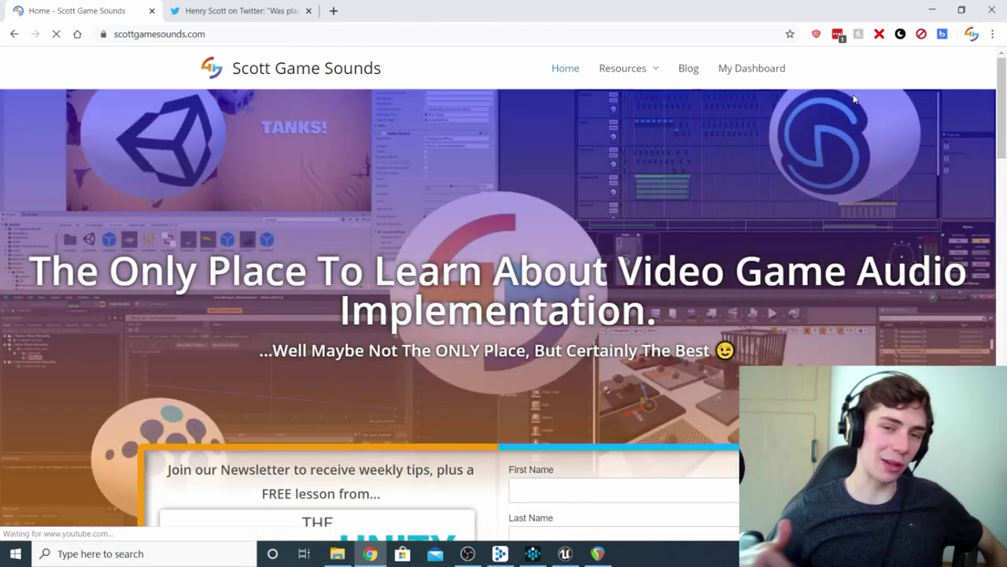
scroll(865, 90, "down", 2)
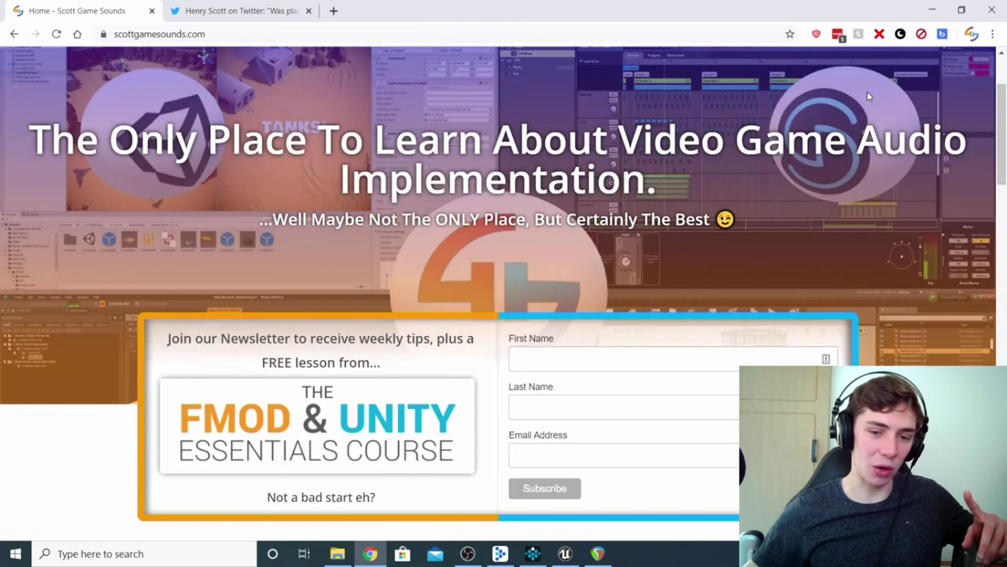
scroll(872, 95, "up", 1)
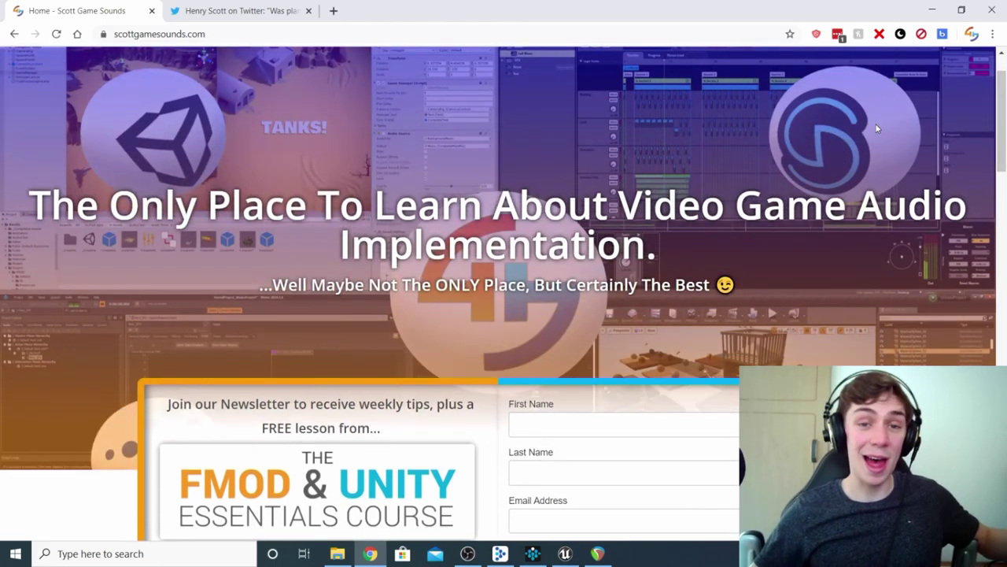
scroll(875, 122, "down", 1)
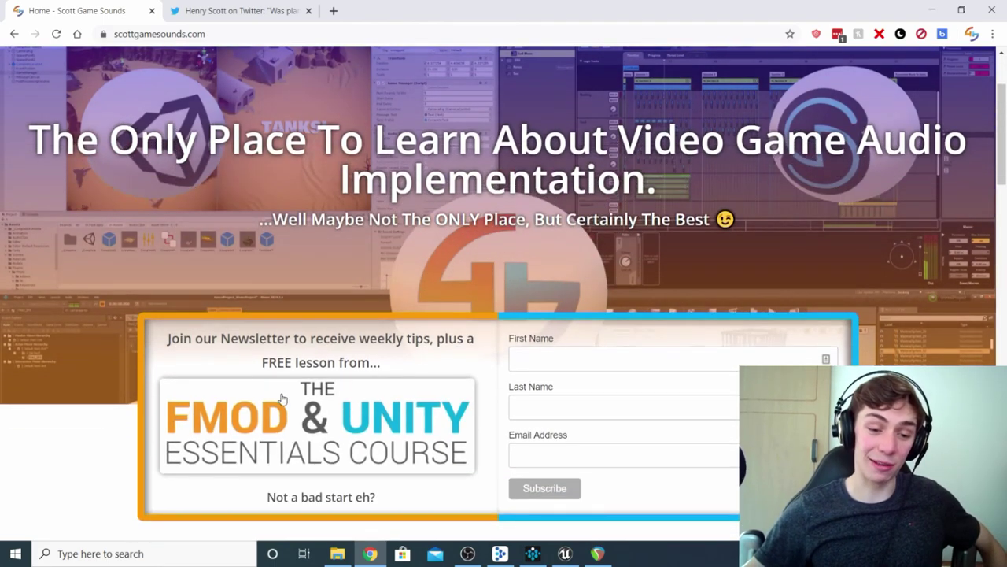
scroll(767, 166, "up", 2)
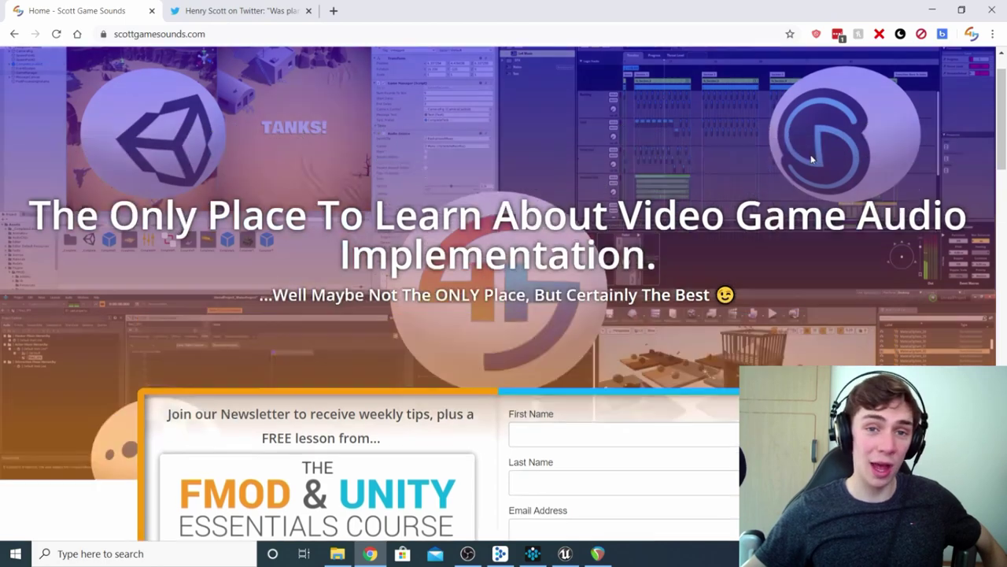
left_click(565, 553)
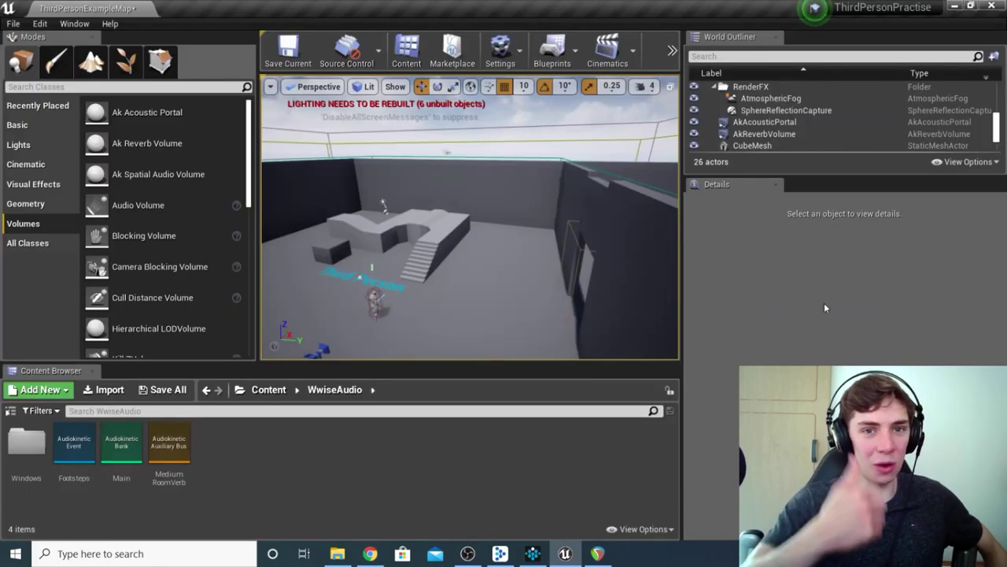